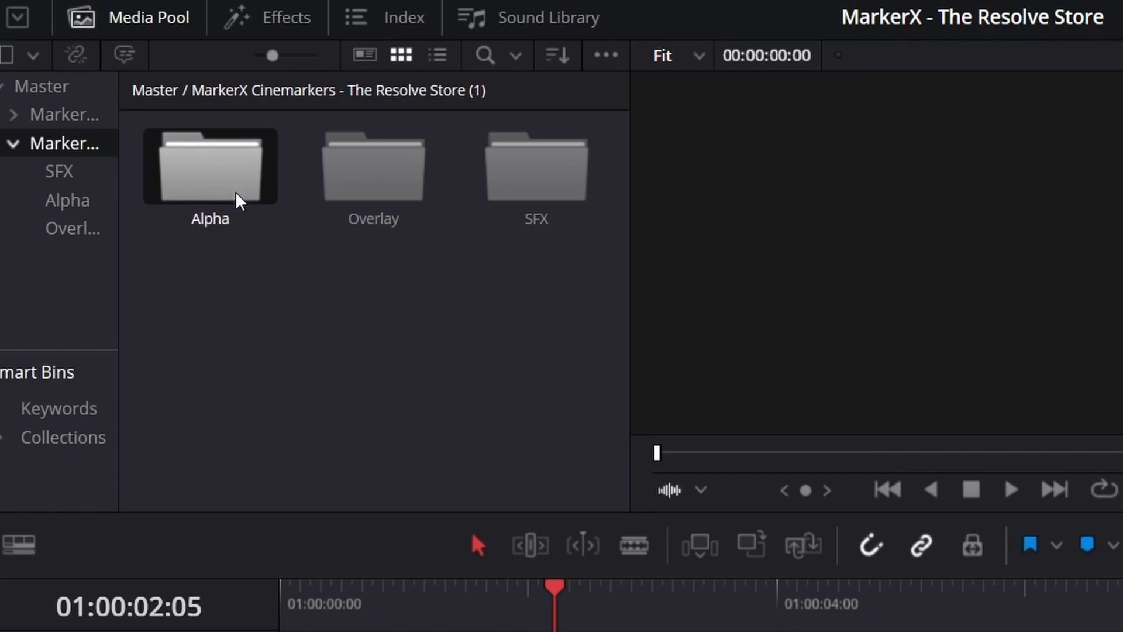
pyautogui.doubleClick(237, 193)
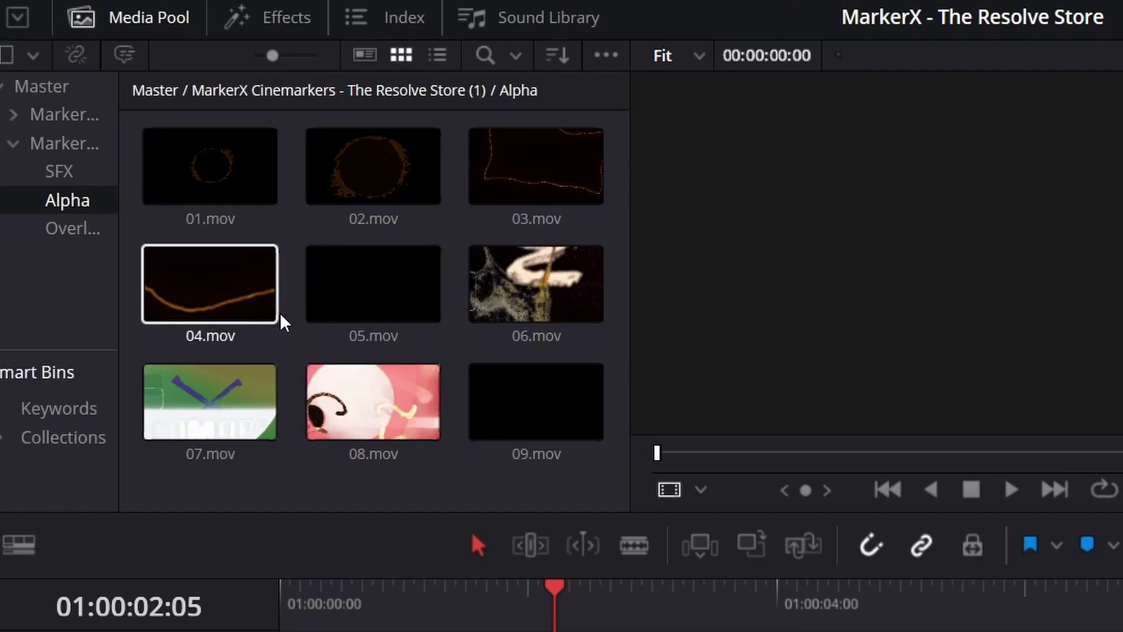
pyautogui.click(279, 89)
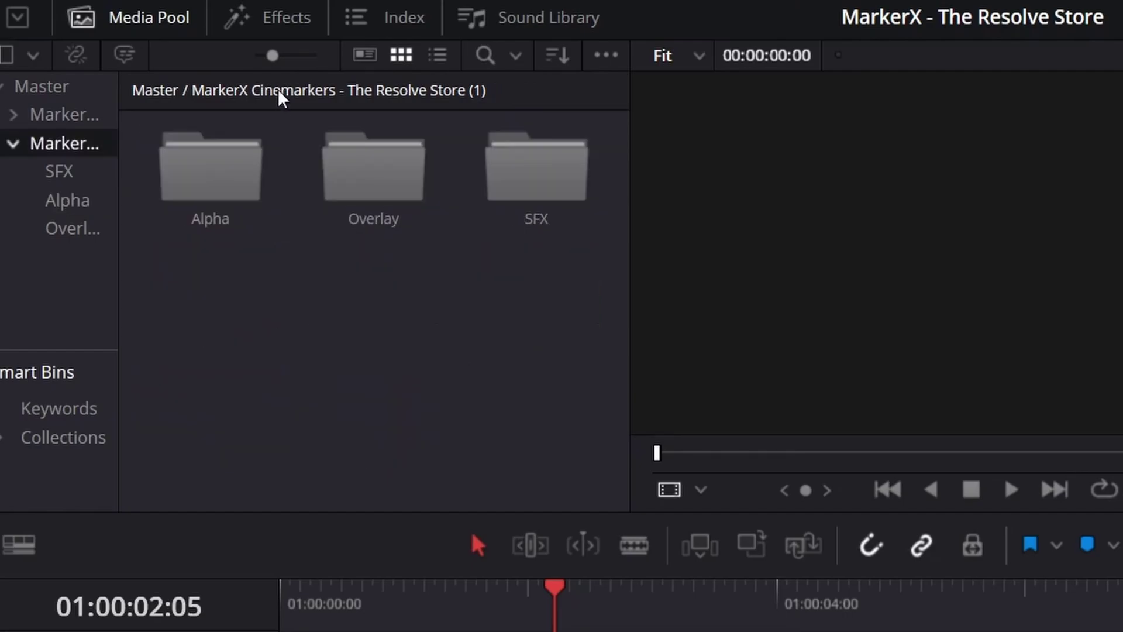
pyautogui.doubleClick(370, 172)
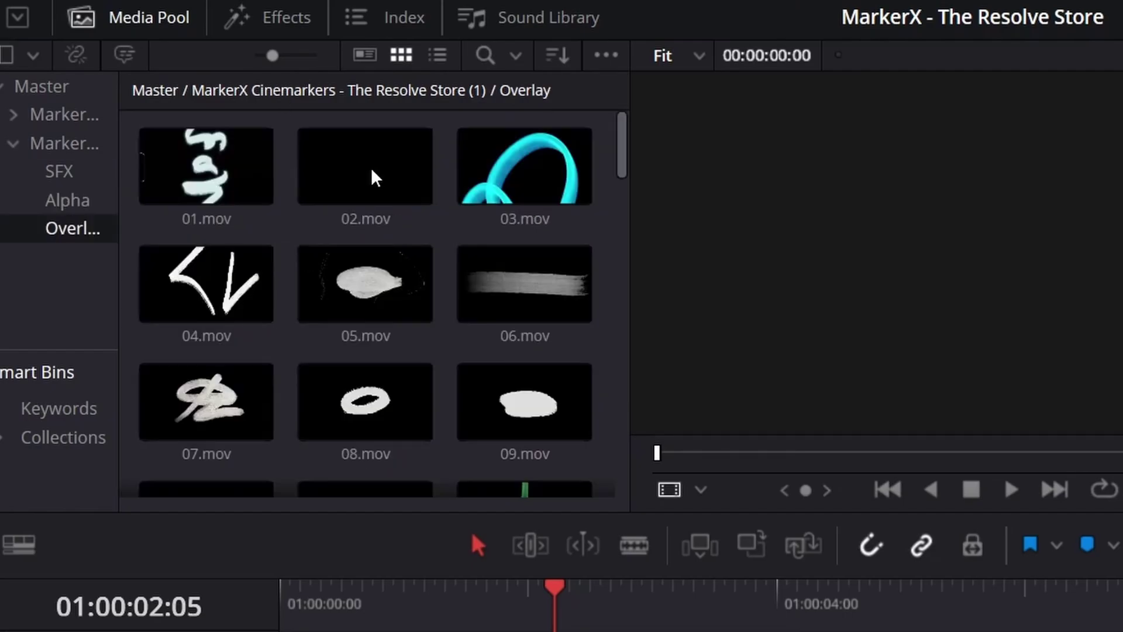
pyautogui.scroll(-5, 293, 349)
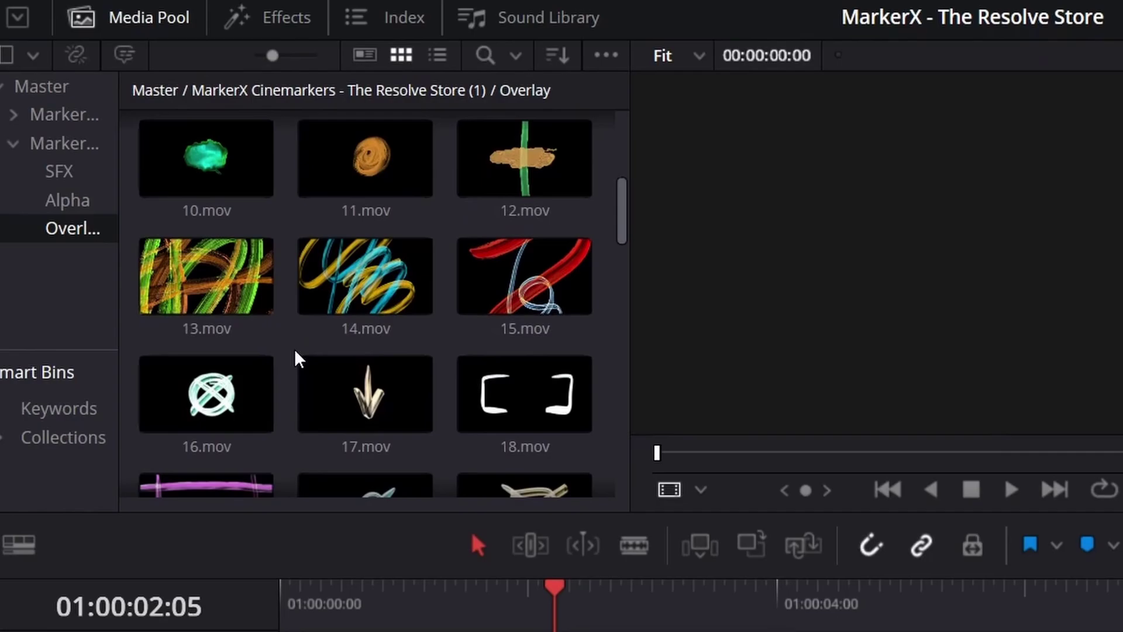
pyautogui.scroll(-6, 293, 348)
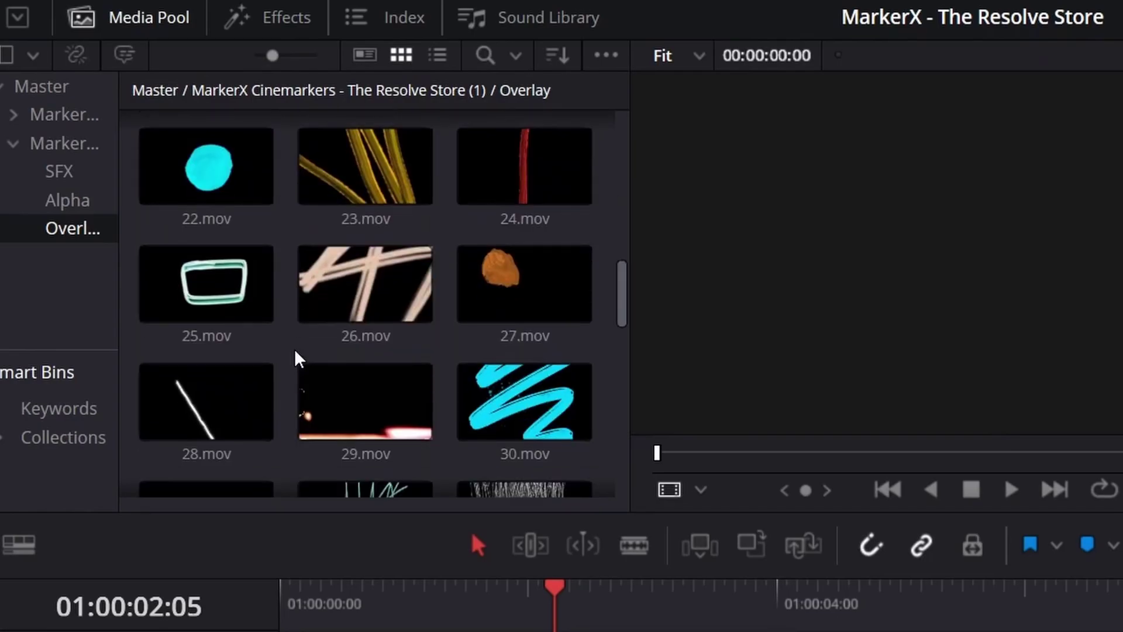
pyautogui.scroll(-8, 294, 348)
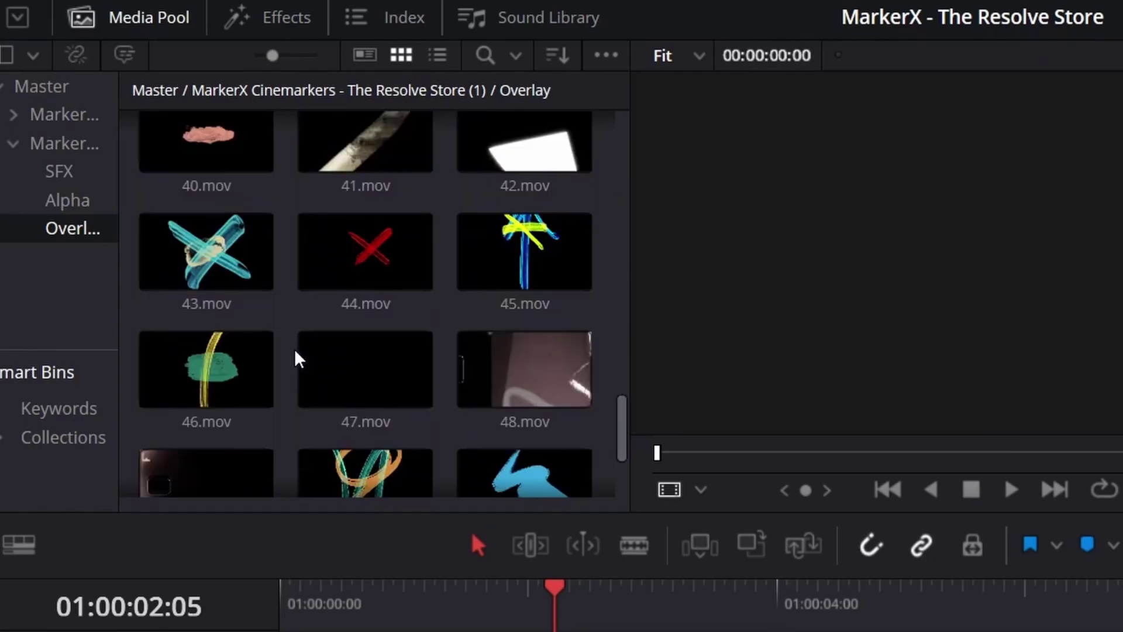
pyautogui.scroll(-3, 295, 351)
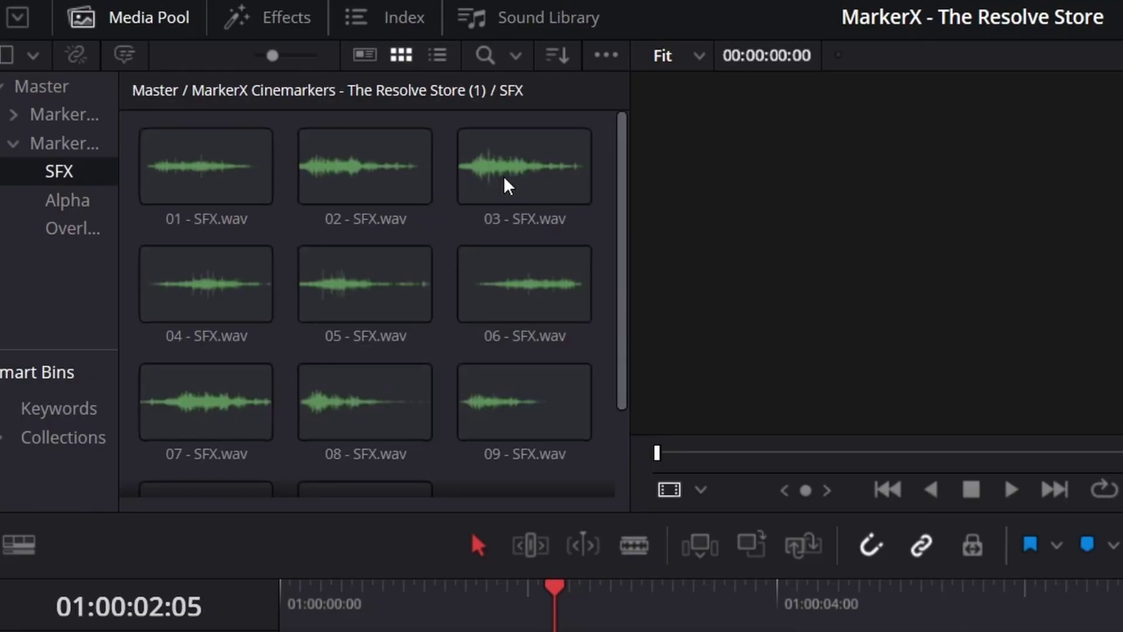
pyautogui.scroll(-3, 596, 256)
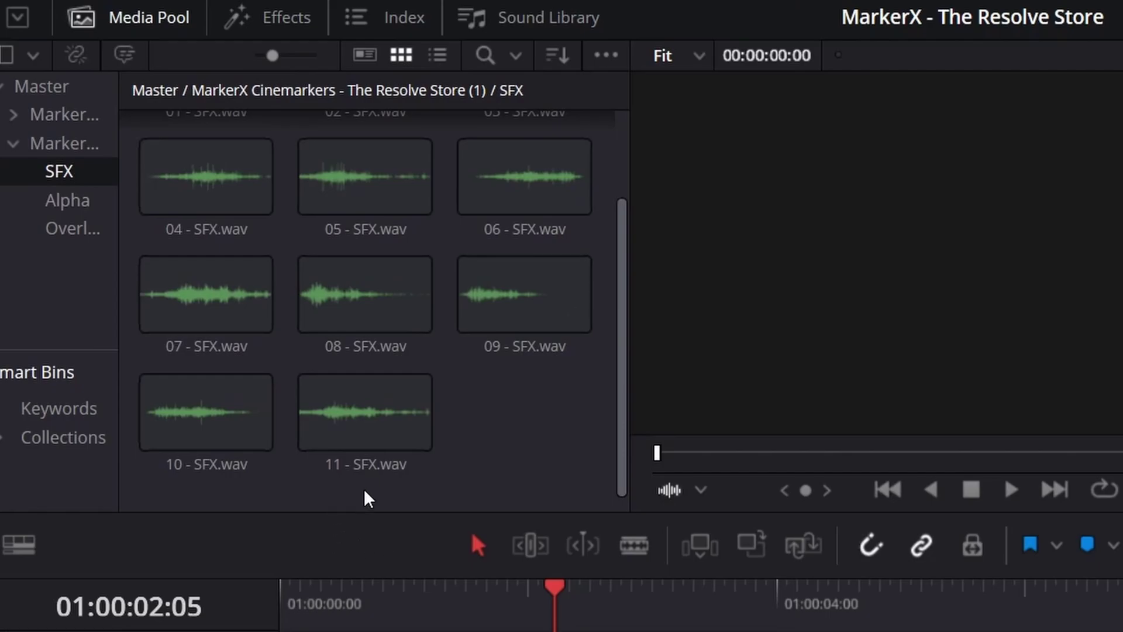
pyautogui.click(364, 89)
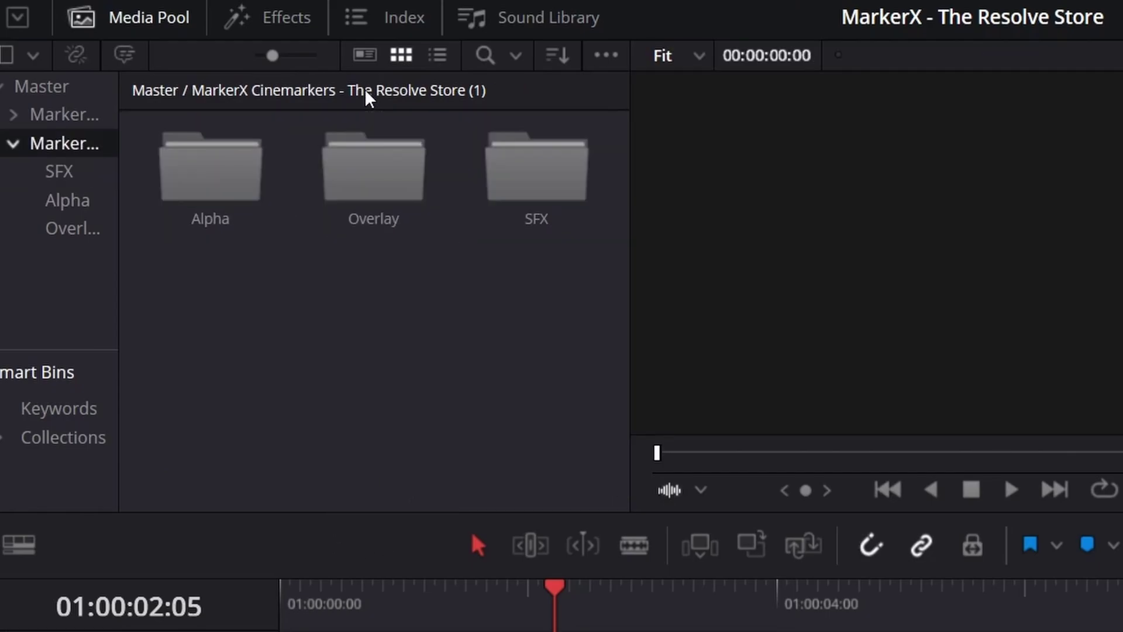
# Place the 31.mov clip from the Overlay bin on Video 2 above the footage, shorten it, and select it.
pyautogui.doubleClick(368, 156)
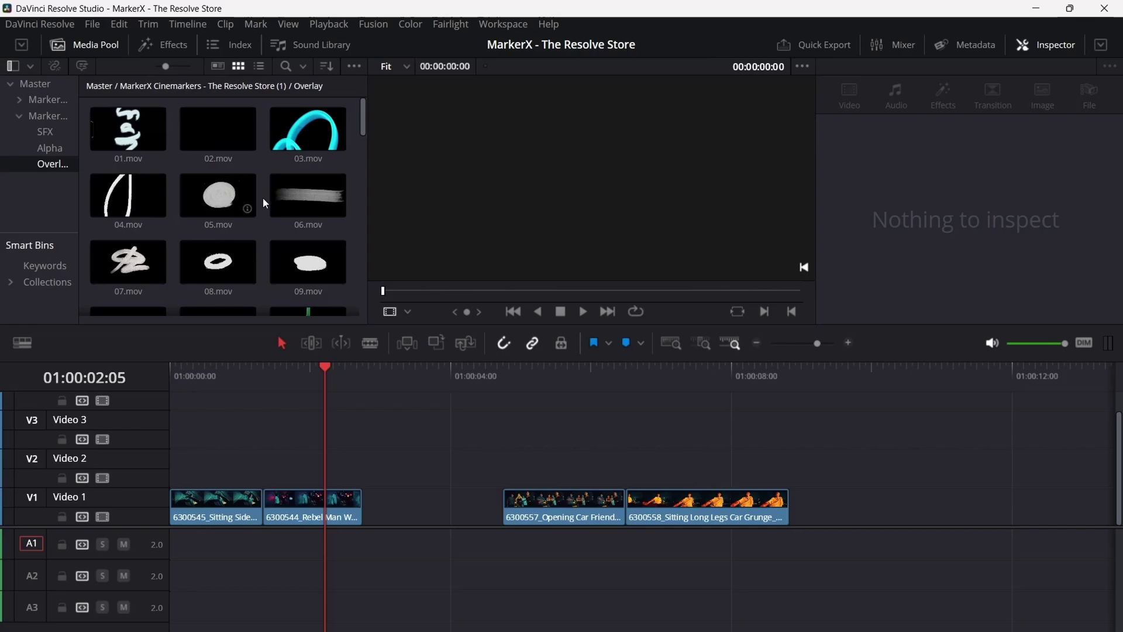
pyautogui.scroll(-2, 127, 261)
pyautogui.scroll(-4, 125, 258)
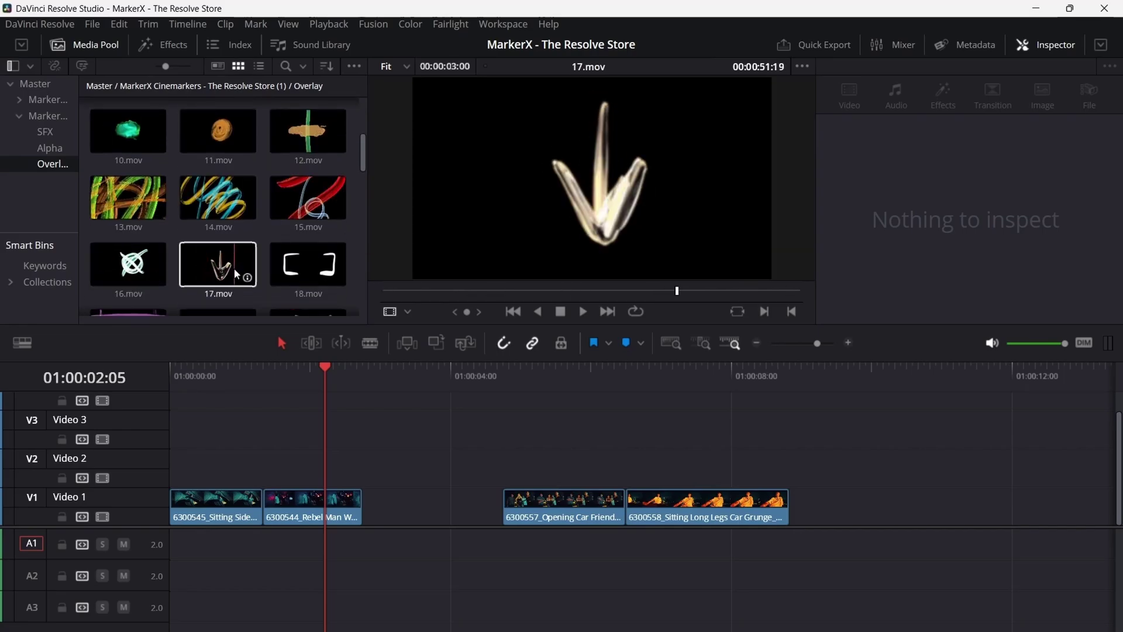
pyautogui.scroll(-4, 234, 268)
pyautogui.scroll(-8, 252, 295)
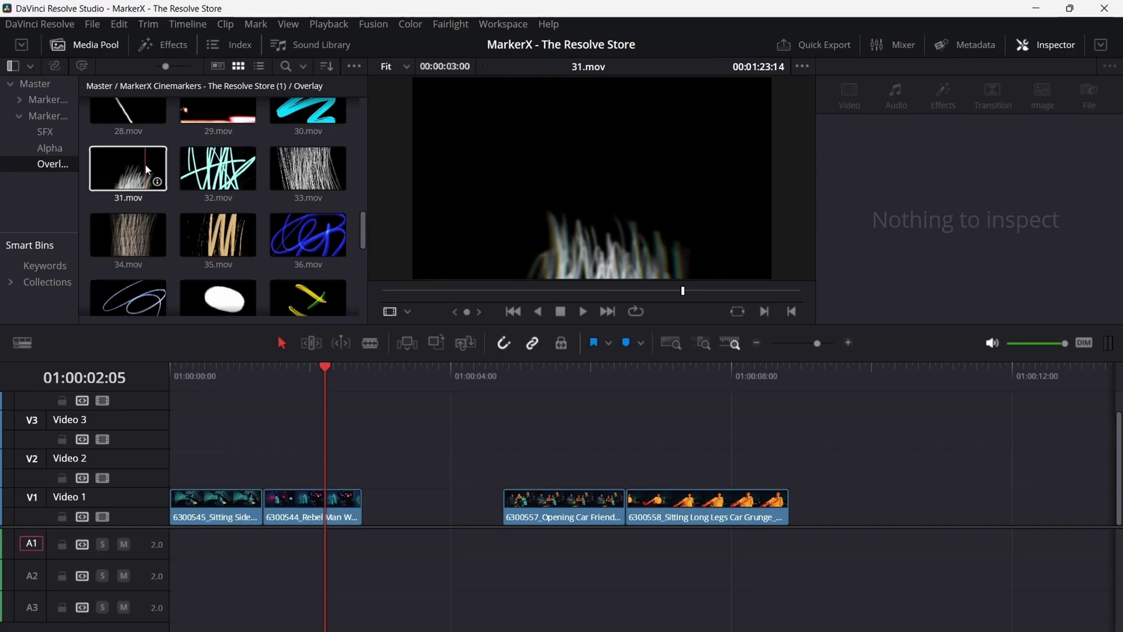
pyautogui.moveTo(127, 166); pyautogui.dragTo(258, 463)
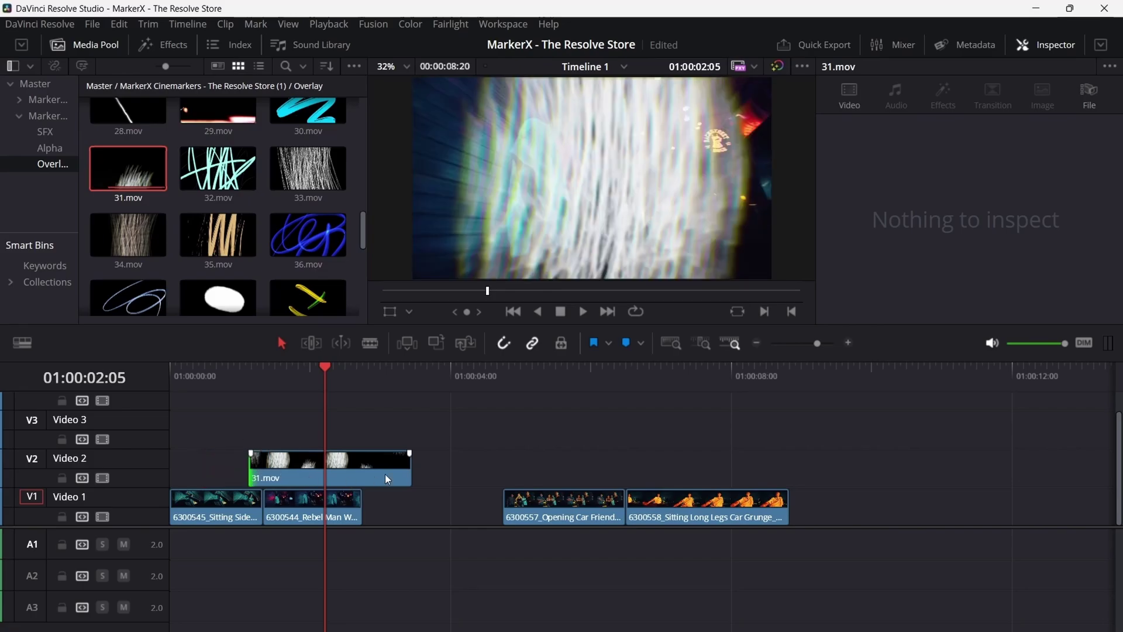
pyautogui.moveTo(412, 471); pyautogui.dragTo(300, 501)
pyautogui.click(255, 476)
# Drop 09 - SFX.wav from the SFX bin onto track A1 near the start and play from the beginning.
pyautogui.click(206, 86)
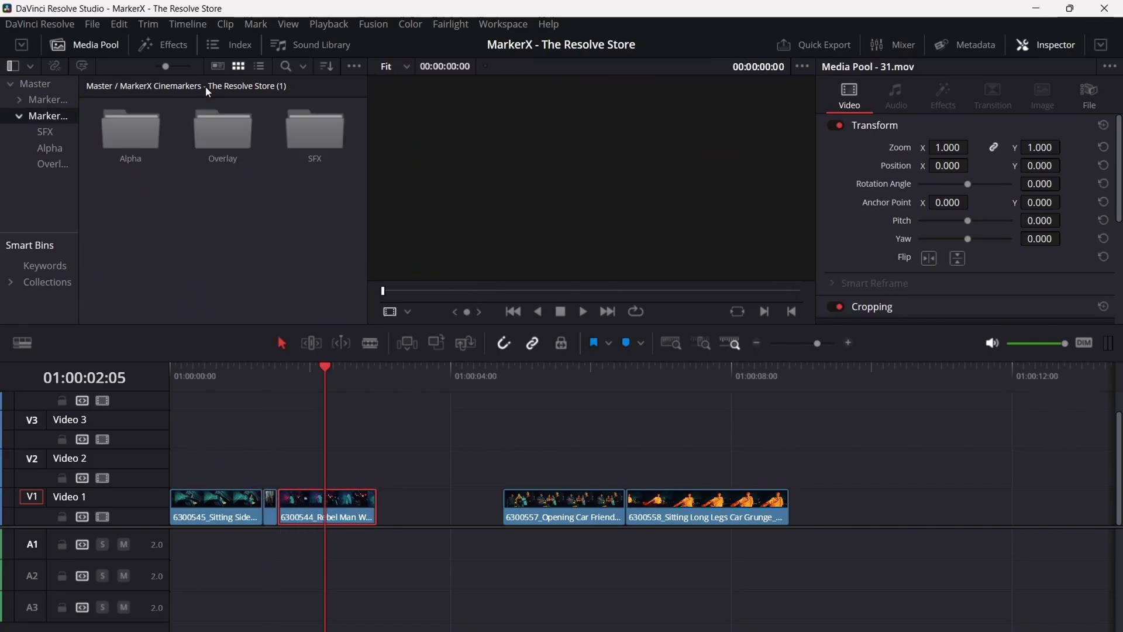
pyautogui.click(307, 136)
pyautogui.doubleClick(308, 136)
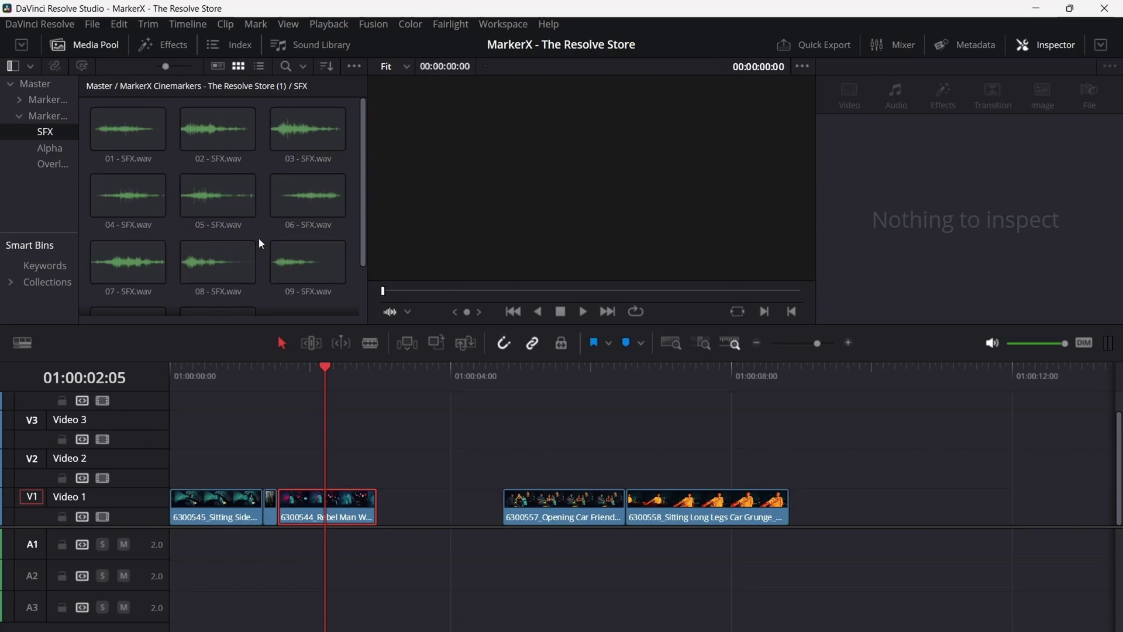
pyautogui.moveTo(278, 248); pyautogui.dragTo(210, 544)
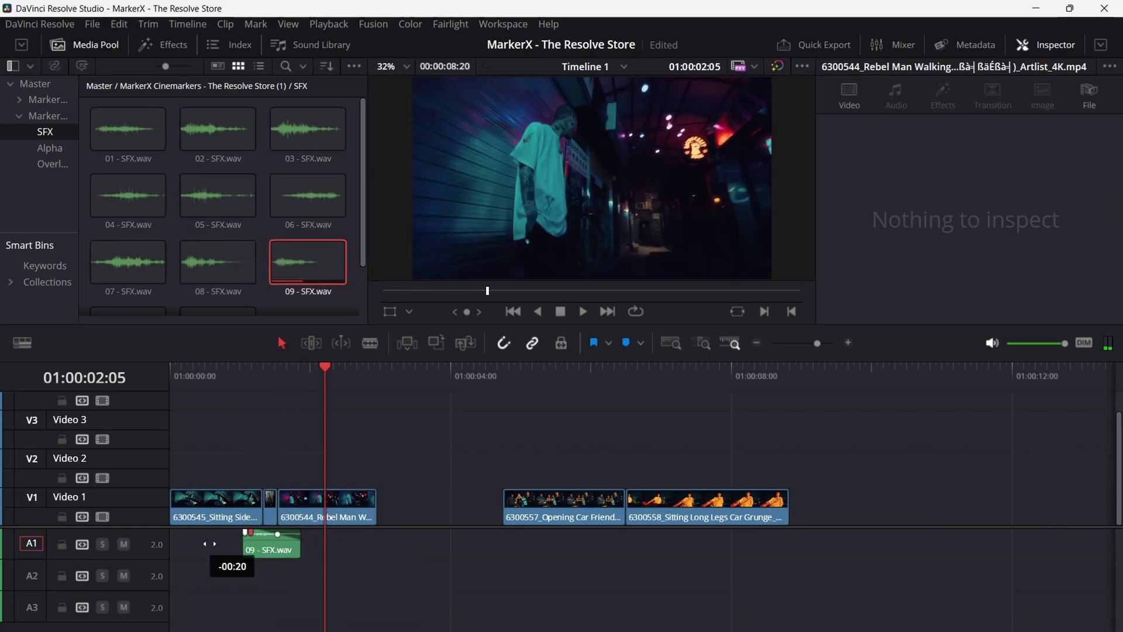
pyautogui.press('Home')
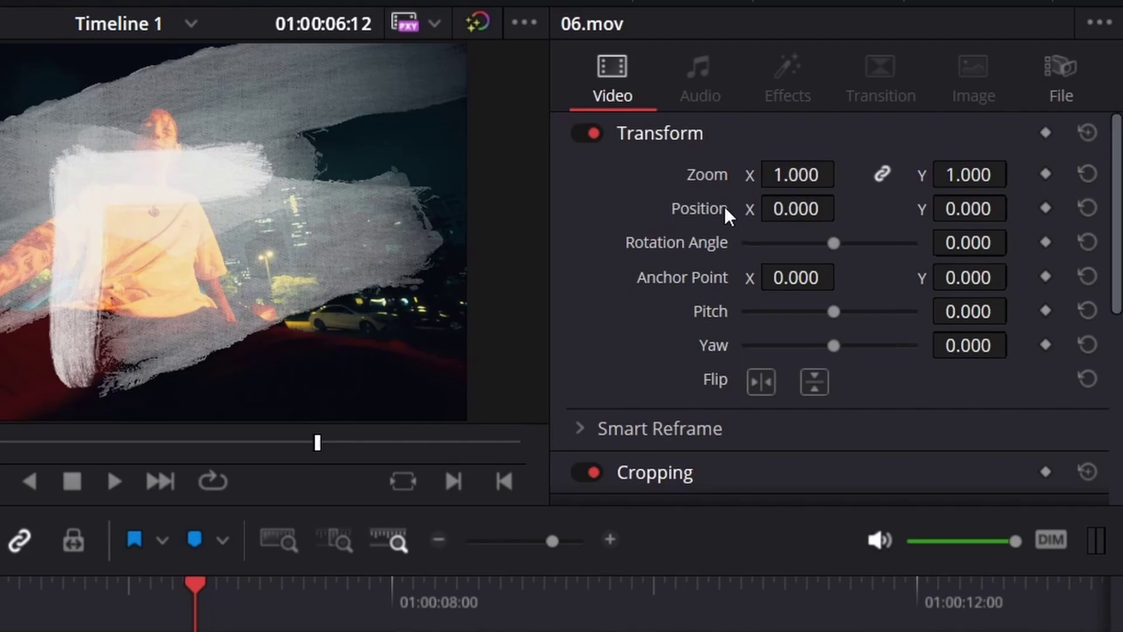
# Set the 06.mov overlay's Composite Mode to Difference.
pyautogui.scroll(-6, 787, 327)
pyautogui.click(859, 237)
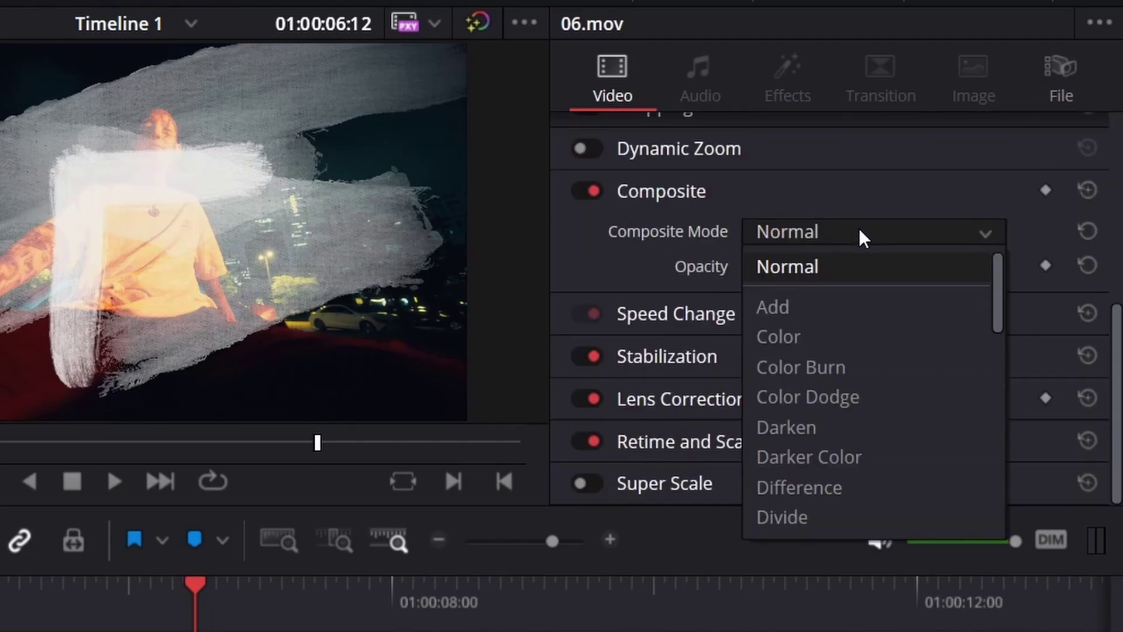
pyautogui.click(841, 486)
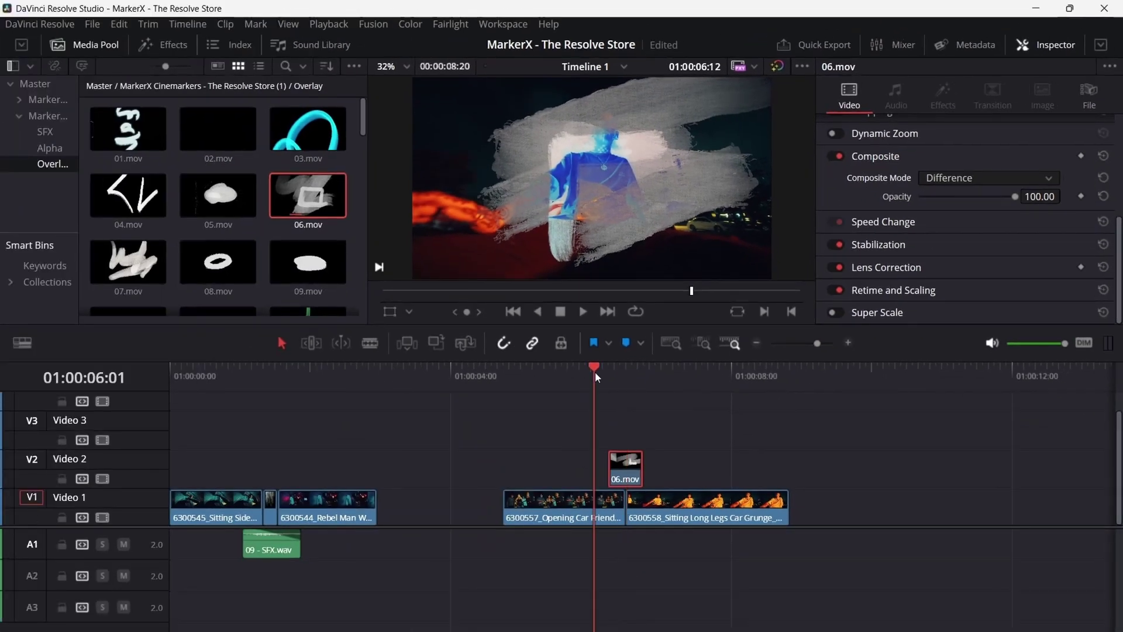
# Copy the 09 - SFX.wav clip along A1 to sit under the 06.mov overlay.
pyautogui.moveTo(595, 371); pyautogui.dragTo(503, 375)
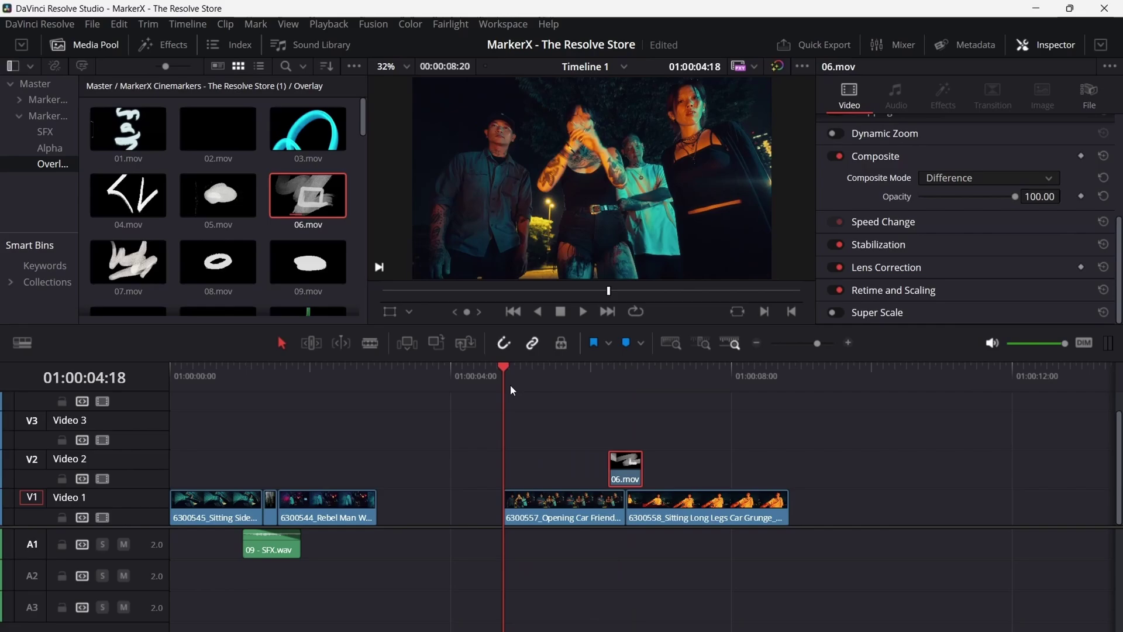
pyautogui.click(264, 557)
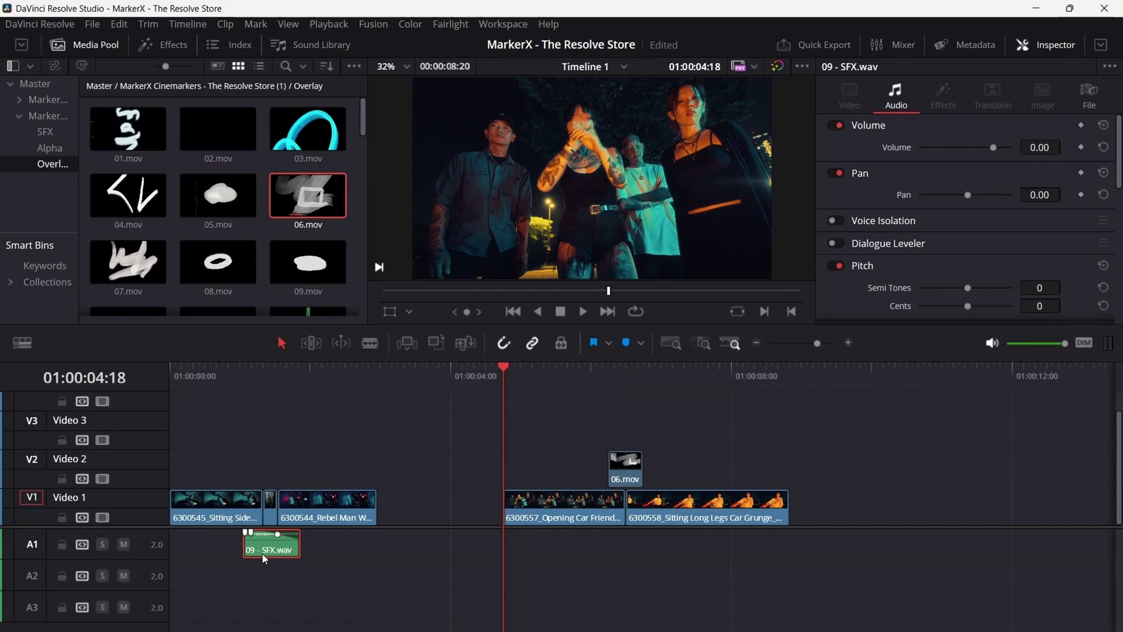
pyautogui.moveTo(262, 553); pyautogui.dragTo(613, 518)
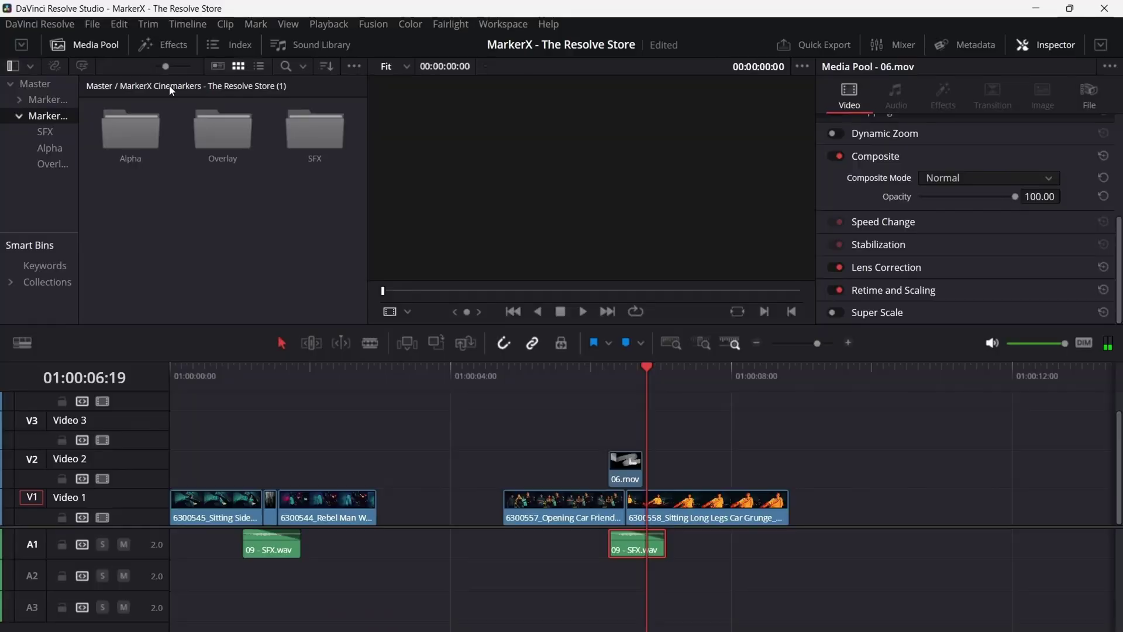
# Place 07.mov from the Alpha bin on Video 2 near the playhead, blended in Difference mode.
pyautogui.doubleClick(130, 132)
pyautogui.moveTo(125, 257); pyautogui.dragTo(269, 471)
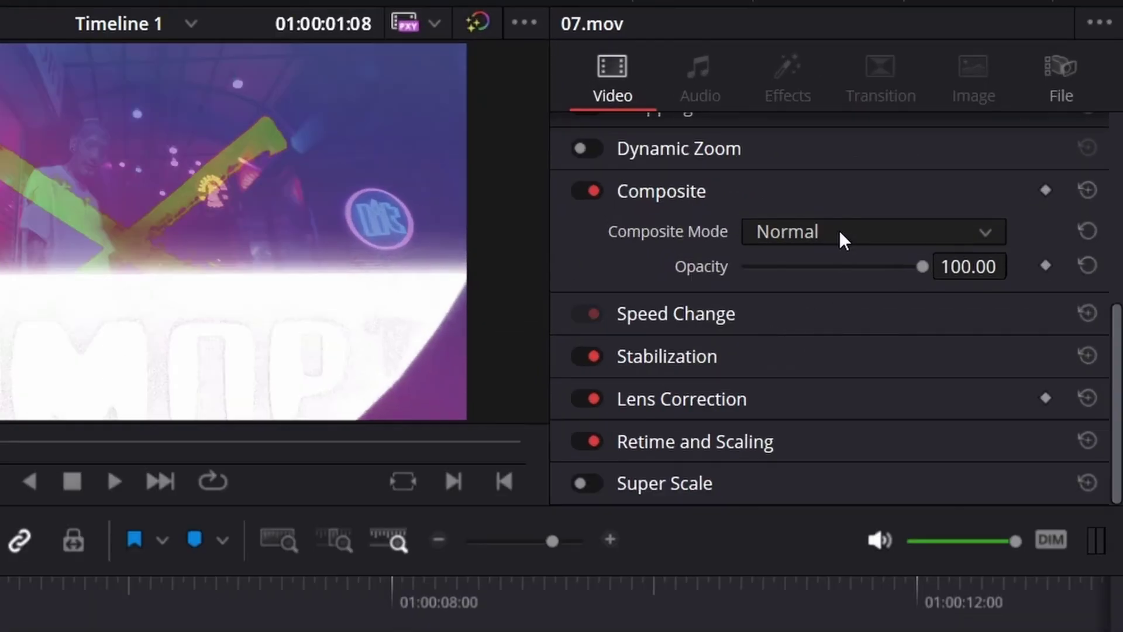
pyautogui.click(918, 204)
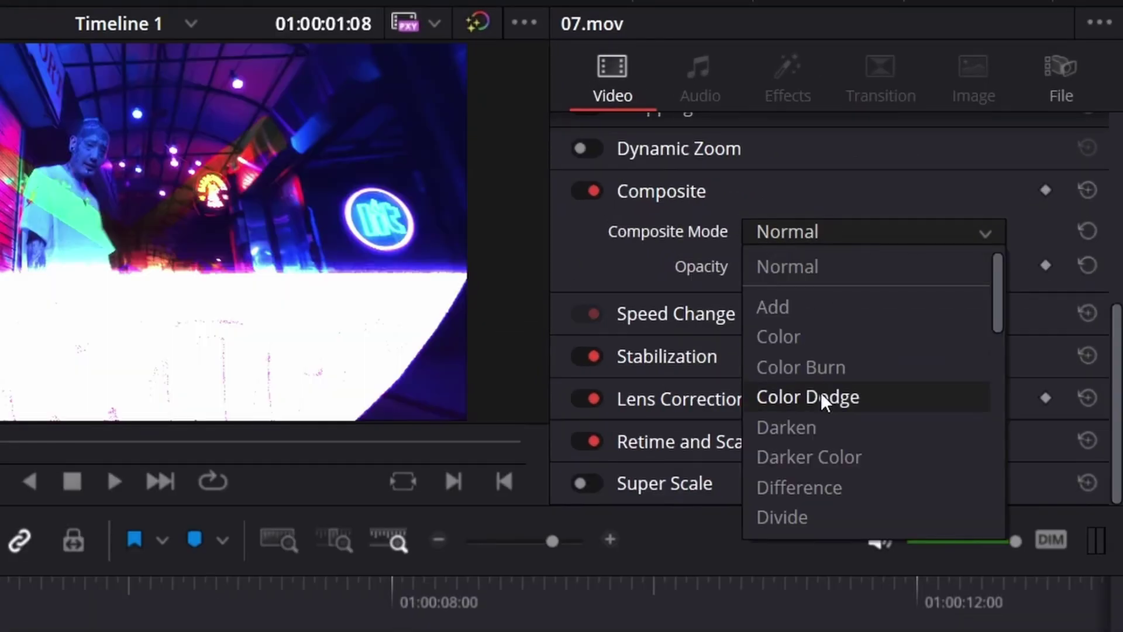
pyautogui.click(902, 386)
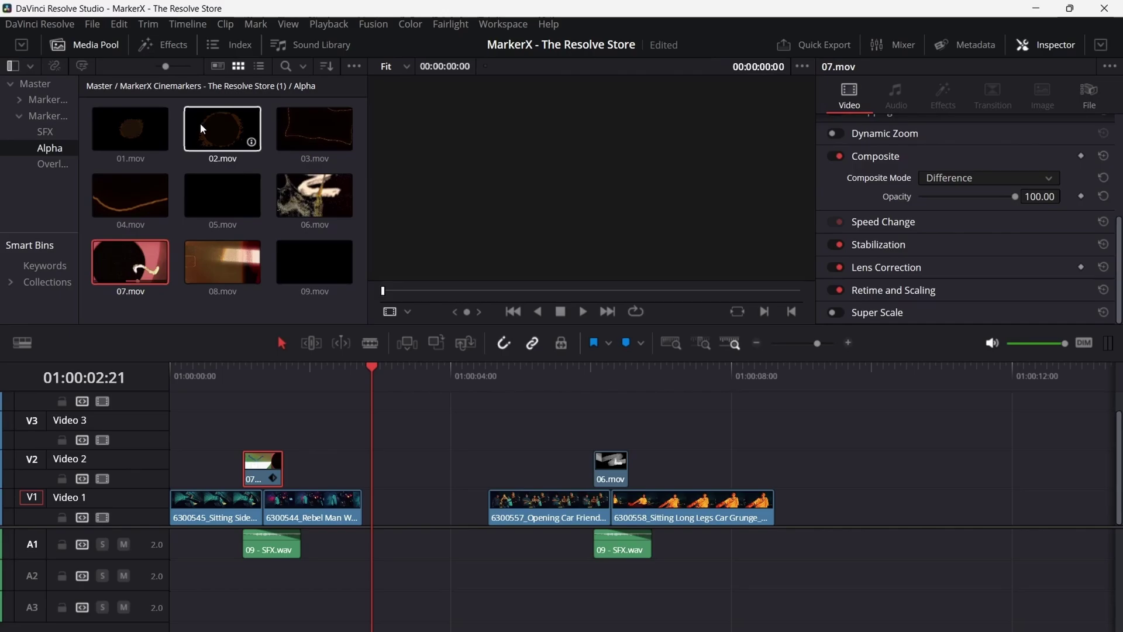
# Add the 02.mov alpha clip, speed it up, and move it to Video 2 at the timeline start.
pyautogui.click(222, 126)
pyautogui.moveTo(223, 129); pyautogui.dragTo(315, 430)
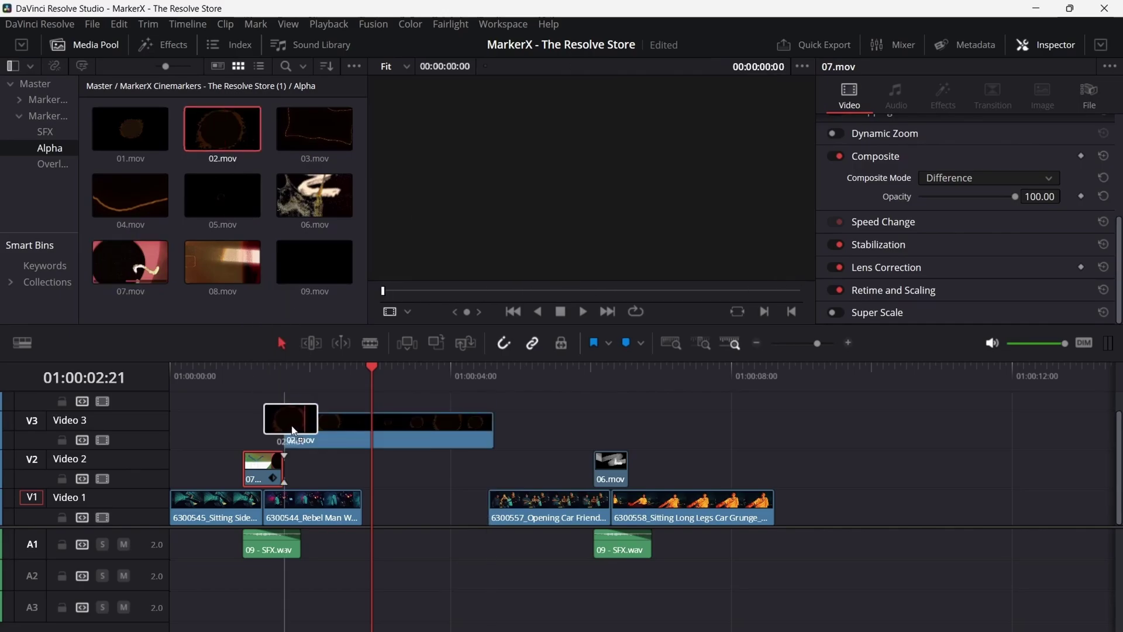
pyautogui.hotkey('ctrl', 'r')
pyautogui.click(399, 457)
pyautogui.moveTo(447, 514)
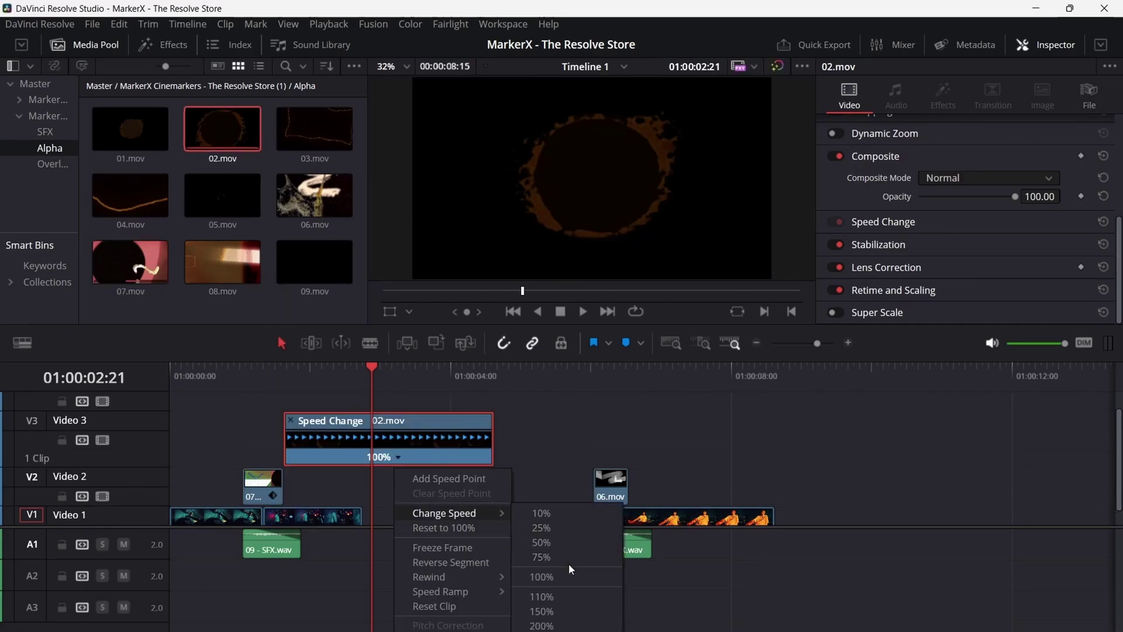
pyautogui.click(542, 625)
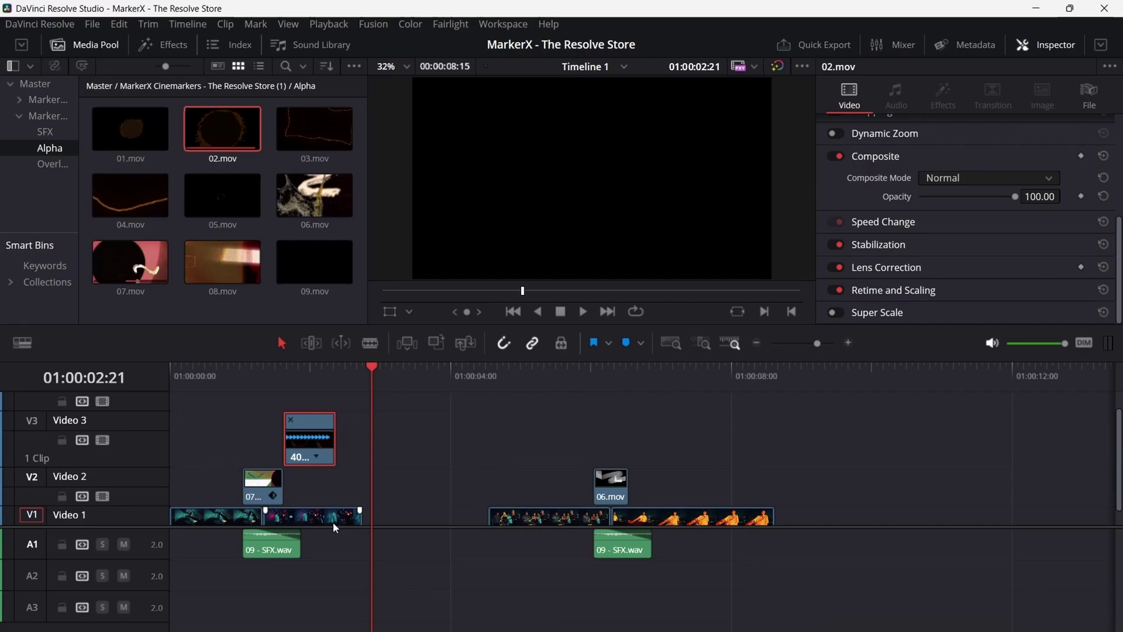
pyautogui.click(293, 437)
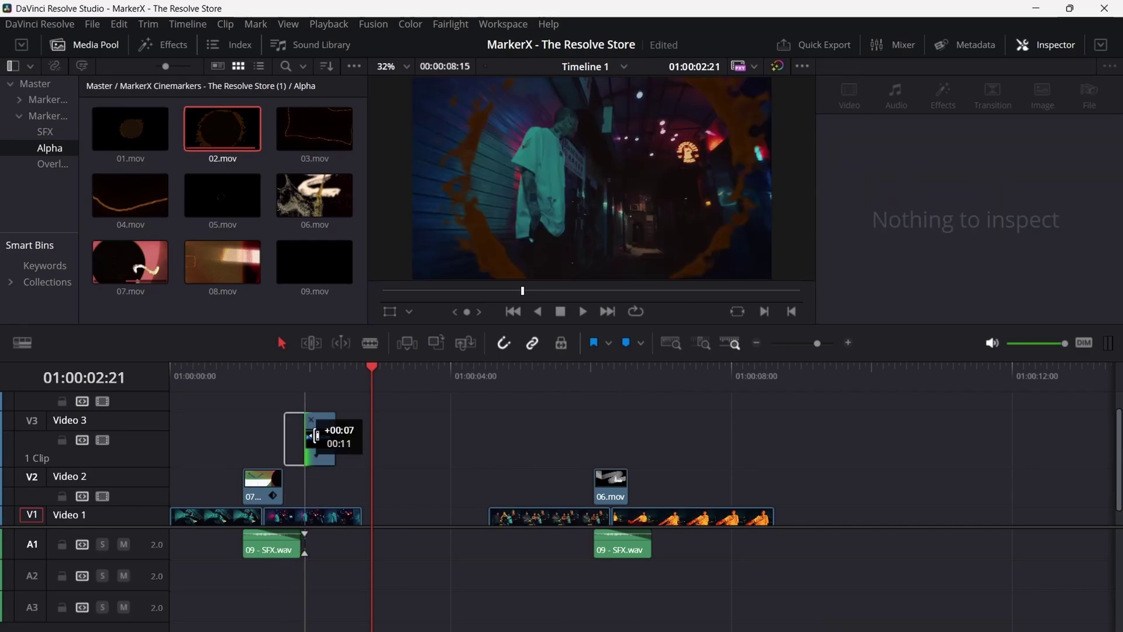
pyautogui.moveTo(324, 437); pyautogui.dragTo(176, 456)
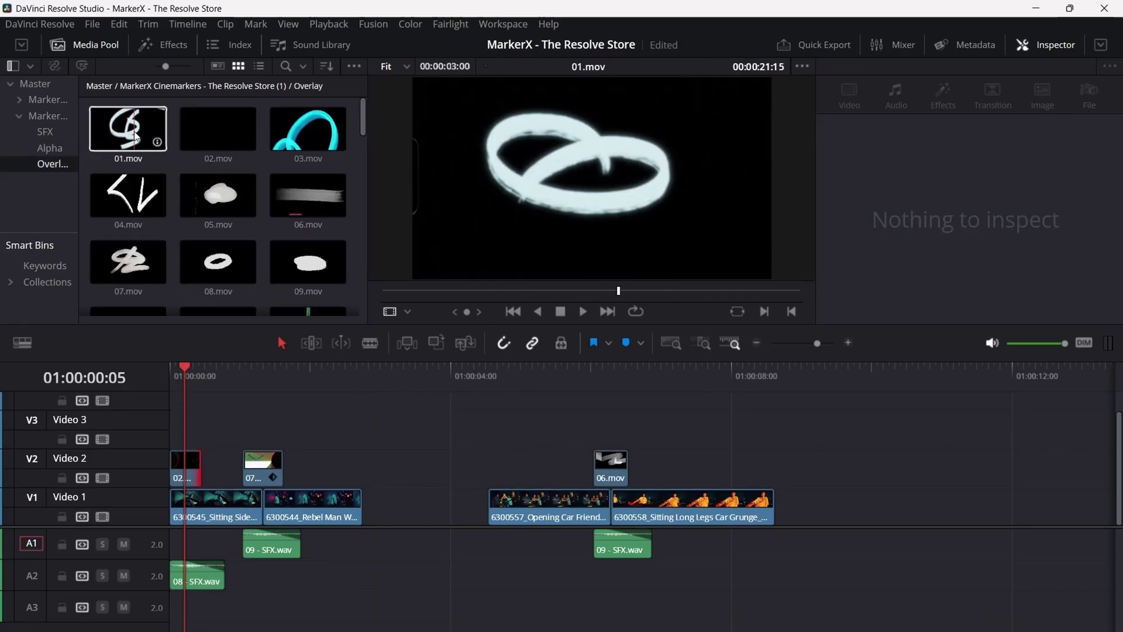
# Add 07.mov and 10.mov overlays to Video 3 near the start, trimming each to a short stub.
pyautogui.moveTo(130, 262); pyautogui.dragTo(162, 430)
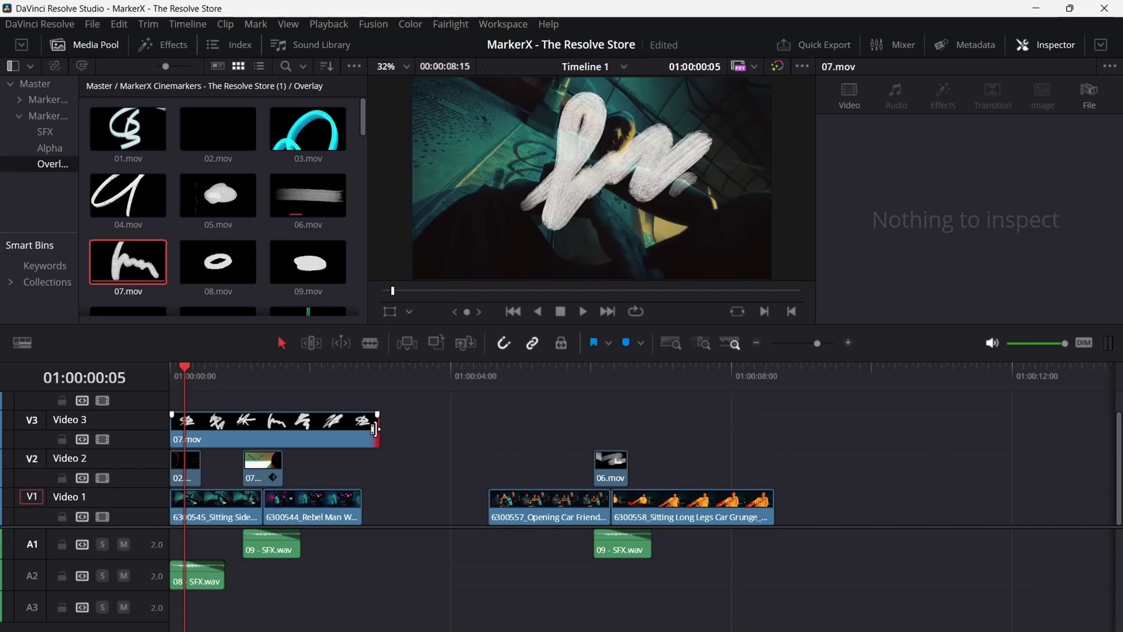
pyautogui.moveTo(374, 429); pyautogui.dragTo(182, 429)
pyautogui.scroll(-2, 129, 190)
pyautogui.moveTo(128, 190); pyautogui.dragTo(265, 427)
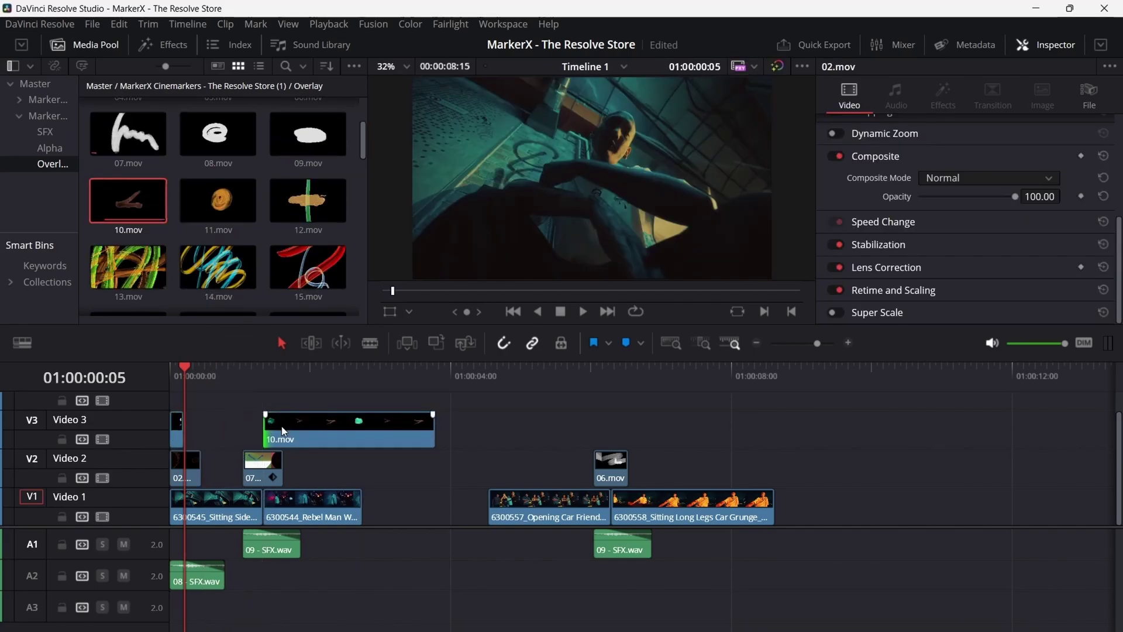
pyautogui.moveTo(429, 428); pyautogui.dragTo(202, 443)
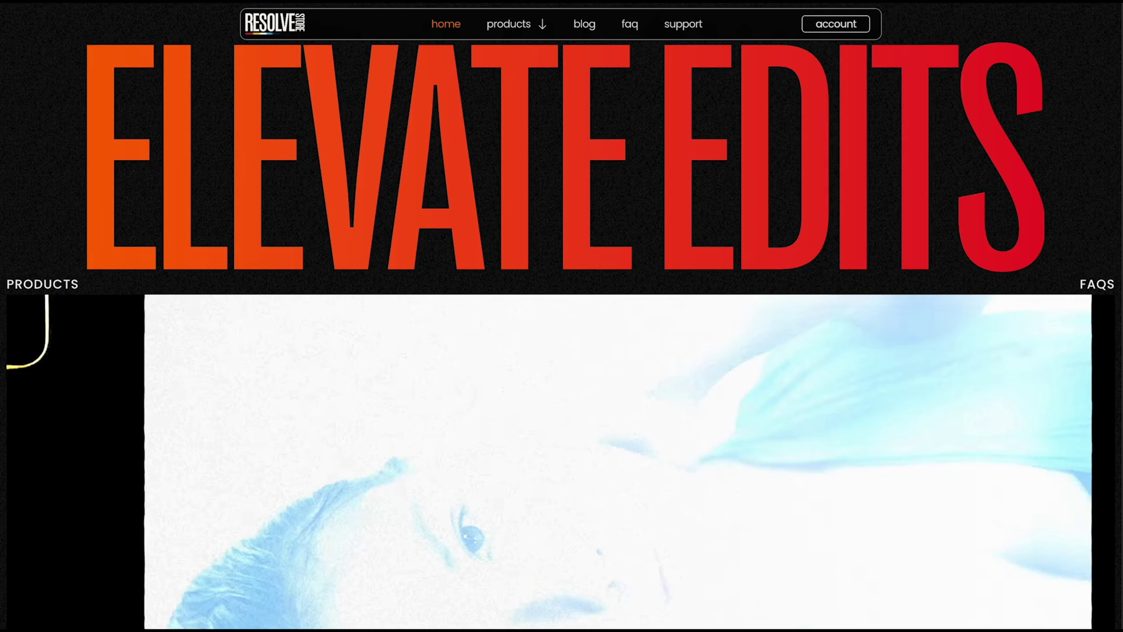
# Scroll the Resolve Store home page down to the Cinematic Title Slaps (CinemaX Film Titles) card.
pyautogui.scroll(-2, 561, 351)
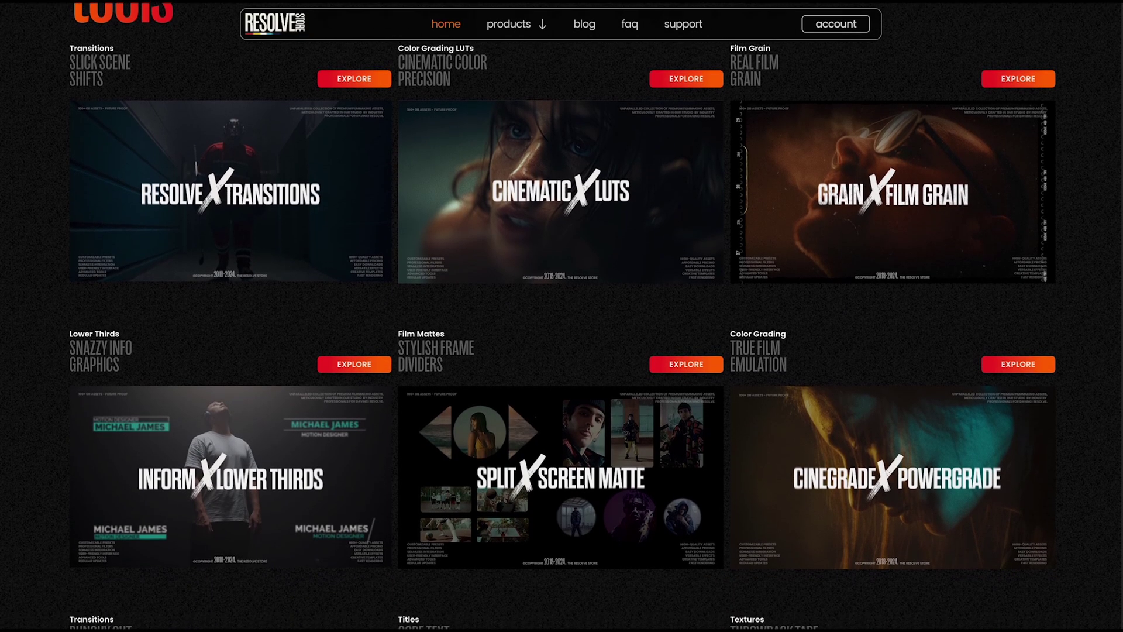
pyautogui.scroll(-3, 562, 316)
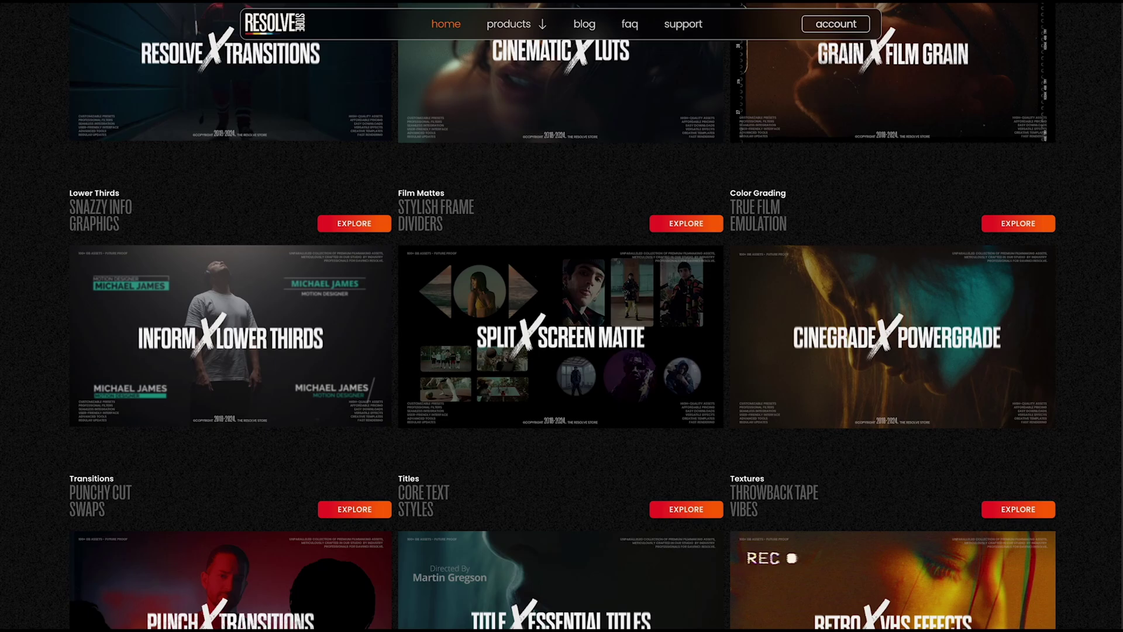
pyautogui.scroll(-3, 562, 316)
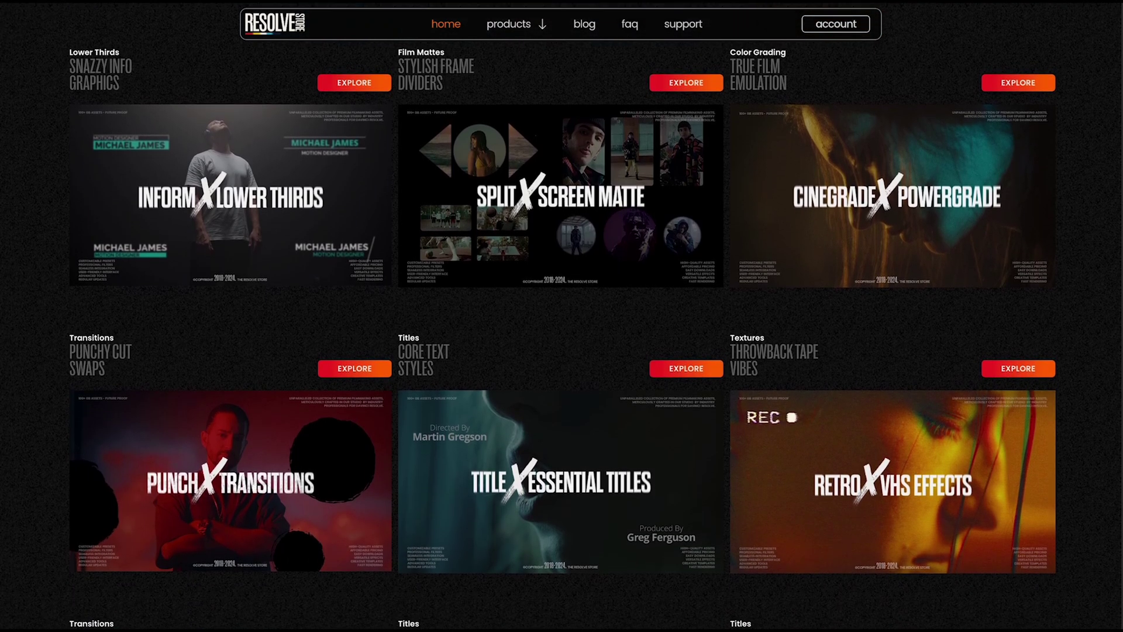
pyautogui.scroll(-3, 562, 316)
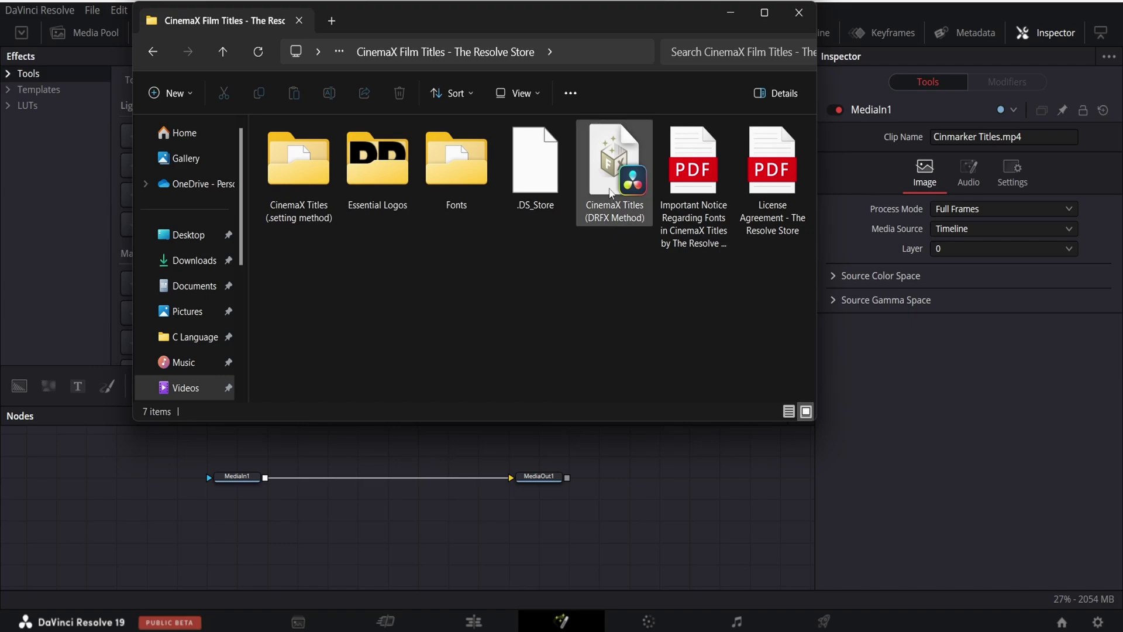
# Drop the 'CinemaX Titles (DRFX Method)' file onto Resolve's Fusion Nodes panel to install it.
pyautogui.moveTo(610, 193); pyautogui.dragTo(368, 543)
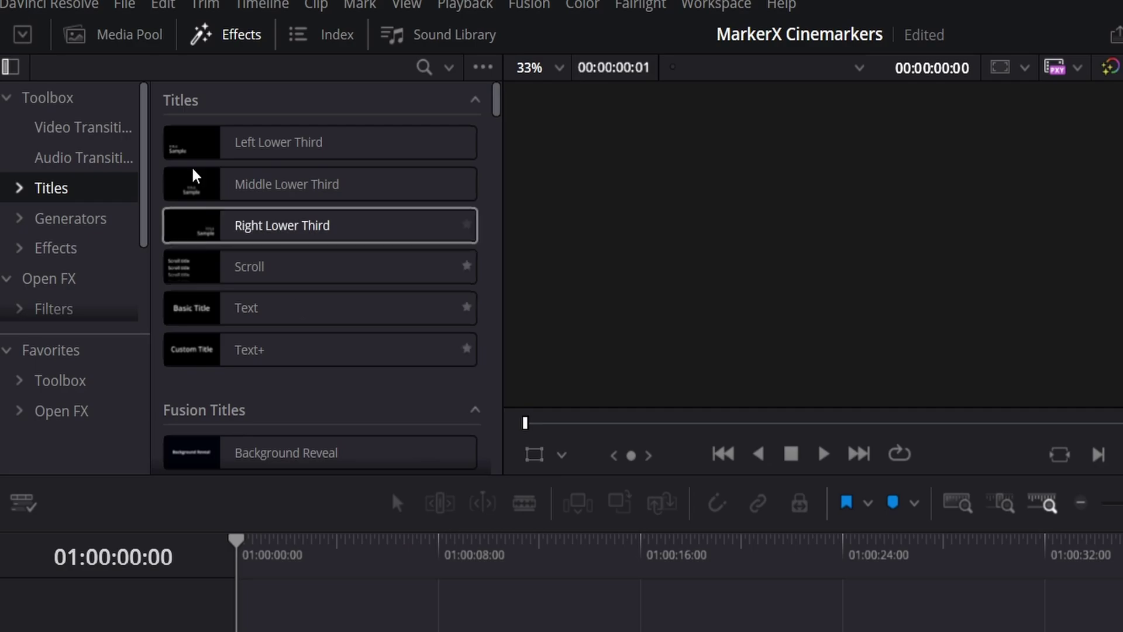
# Expand Titles in the Effects Toolbox and show the CinemaX Titles subcategory.
pyautogui.click(20, 190)
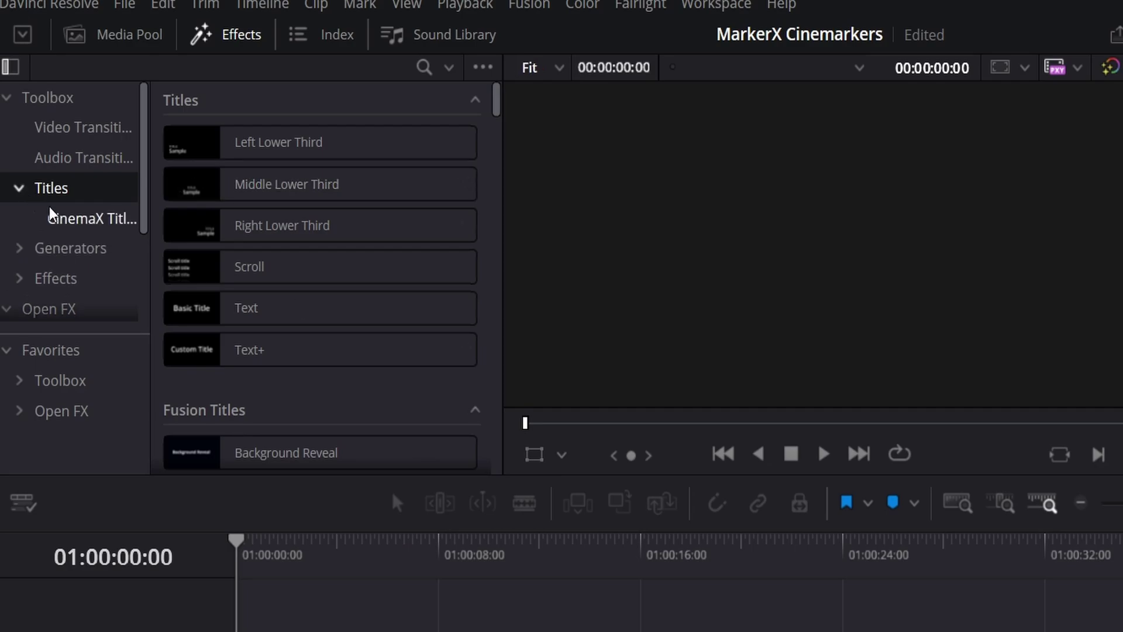
pyautogui.click(62, 226)
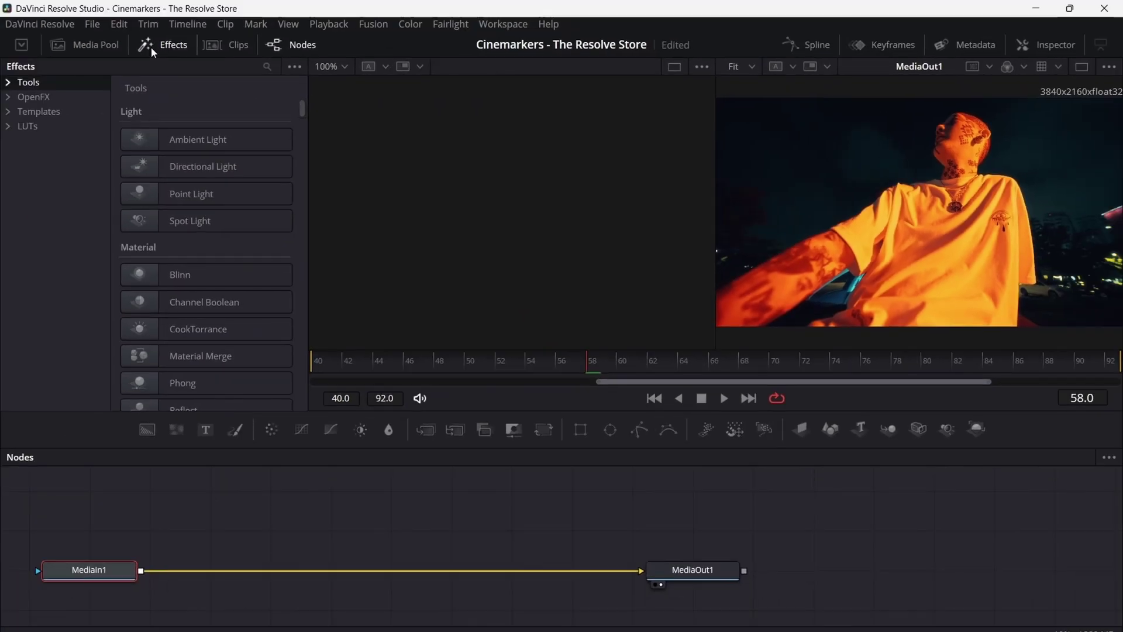
# Reopen the Effects library, expand Templates, and bring up the Edit category's context menu.
pyautogui.click(152, 51)
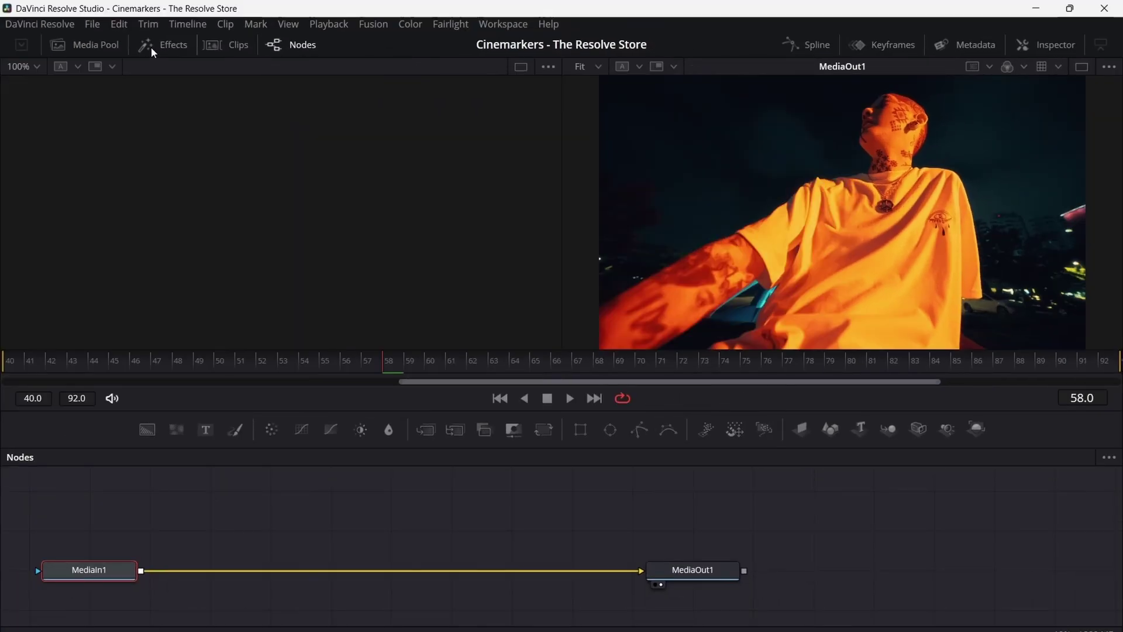
pyautogui.click(152, 51)
pyautogui.click(36, 111)
pyautogui.click(37, 124)
pyautogui.rightClick(41, 126)
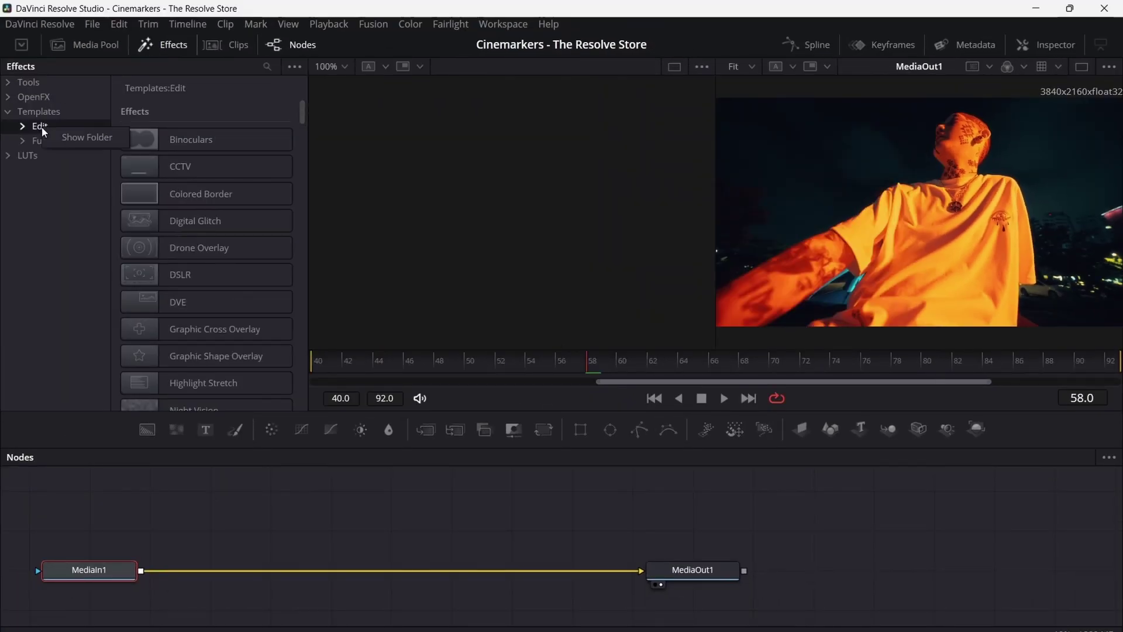
# Show the Edit templates folder on disk and create a new folder named Titles in it.
pyautogui.click(58, 135)
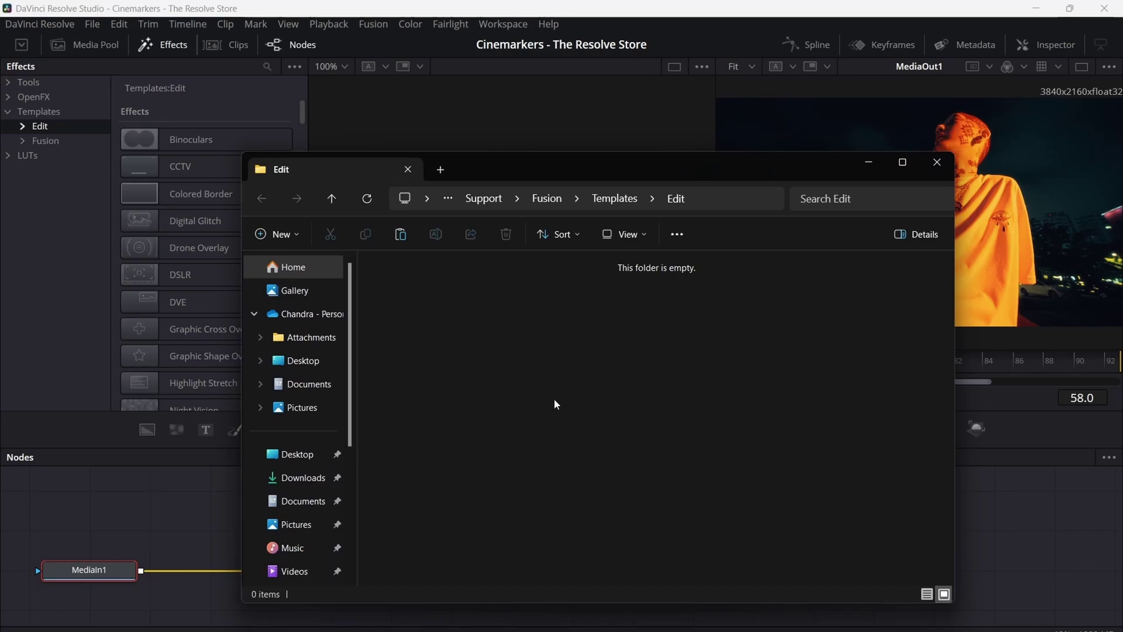
pyautogui.rightClick(532, 335)
pyautogui.moveTo(556, 480)
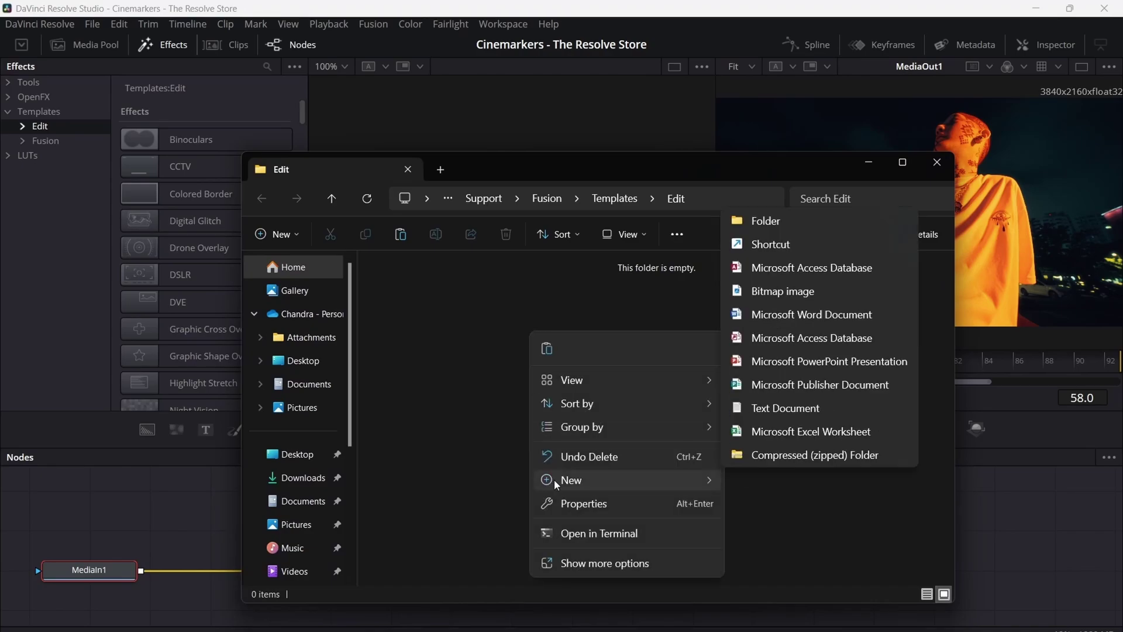
pyautogui.click(765, 226)
pyautogui.write('T')
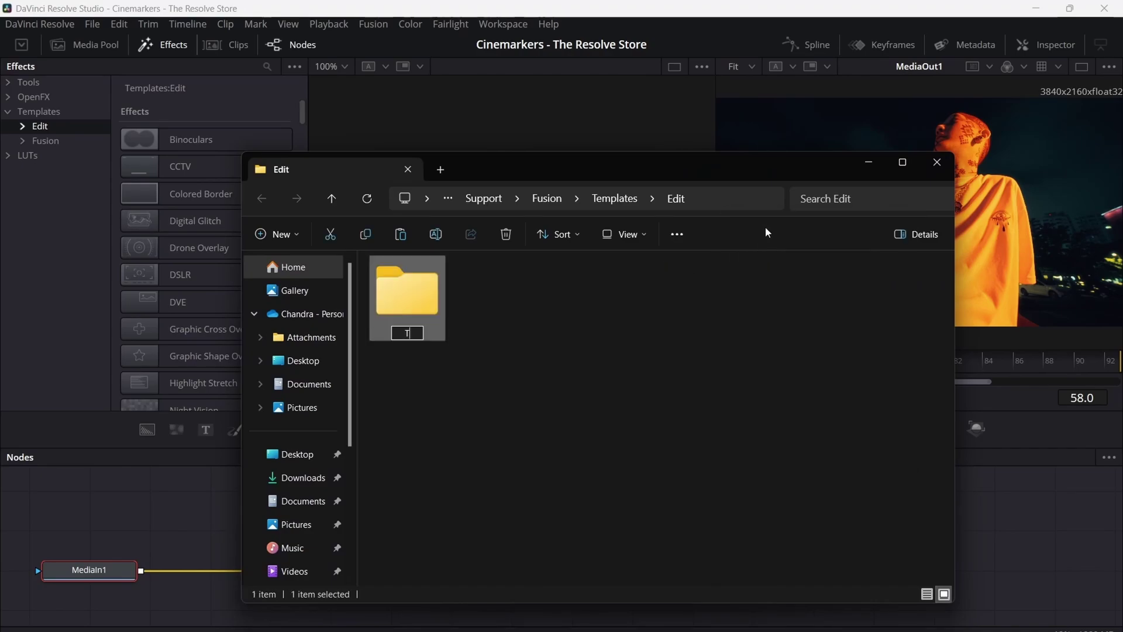
pyautogui.write('itles')
pyautogui.press('Return')
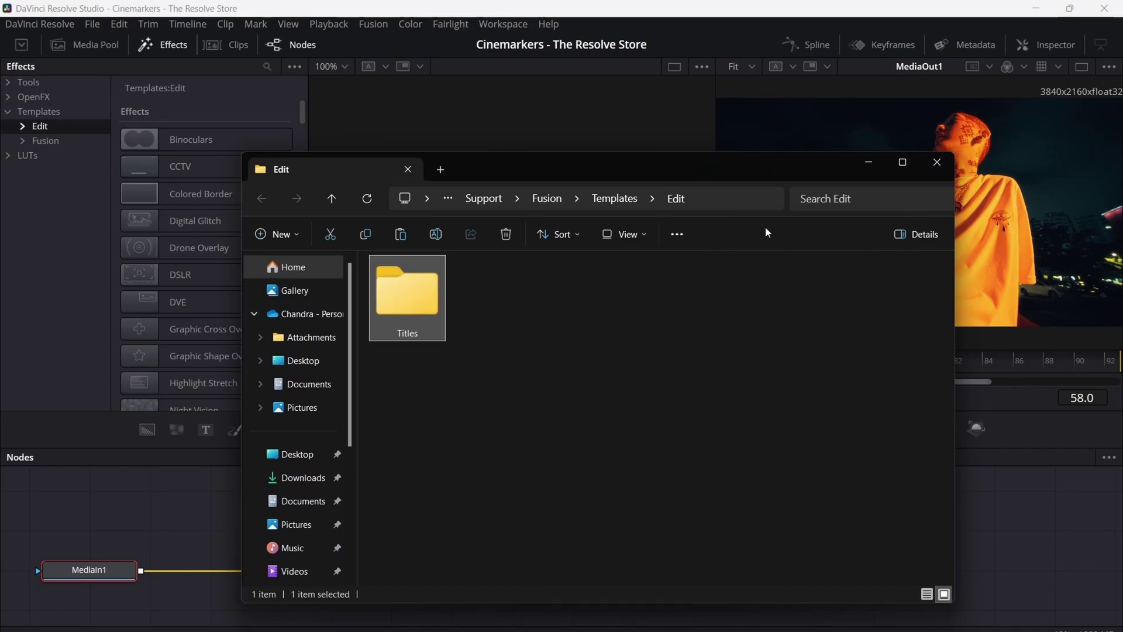
pyautogui.click(581, 353)
# Inside Titles, create and open a new folder named CinemaX.
pyautogui.doubleClick(442, 319)
pyautogui.rightClick(483, 337)
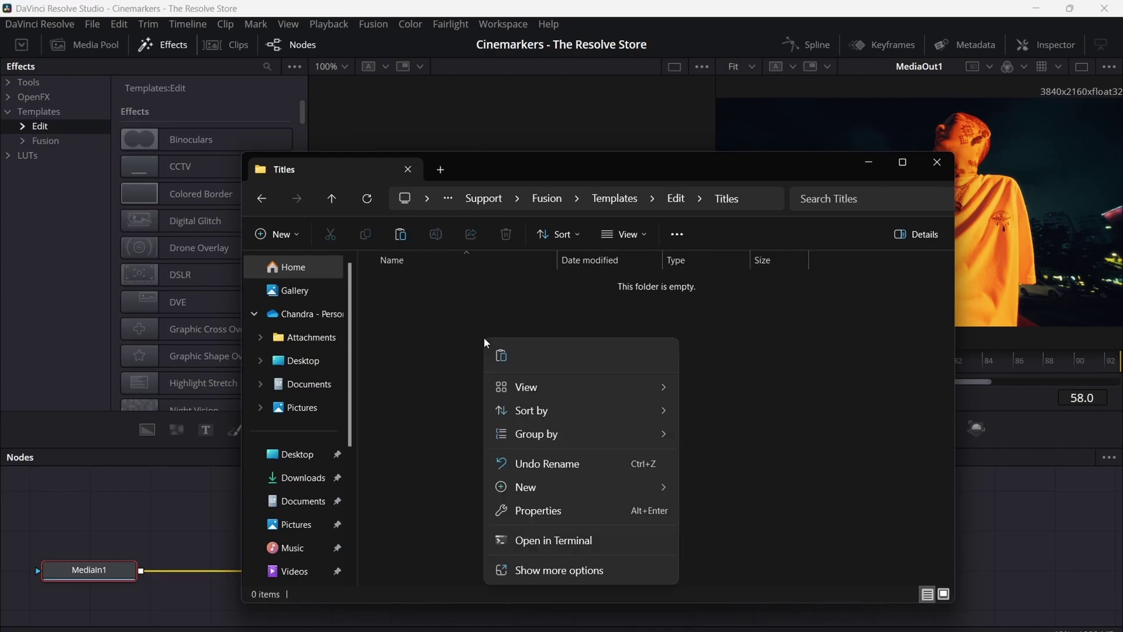
pyautogui.moveTo(497, 487)
pyautogui.click(737, 232)
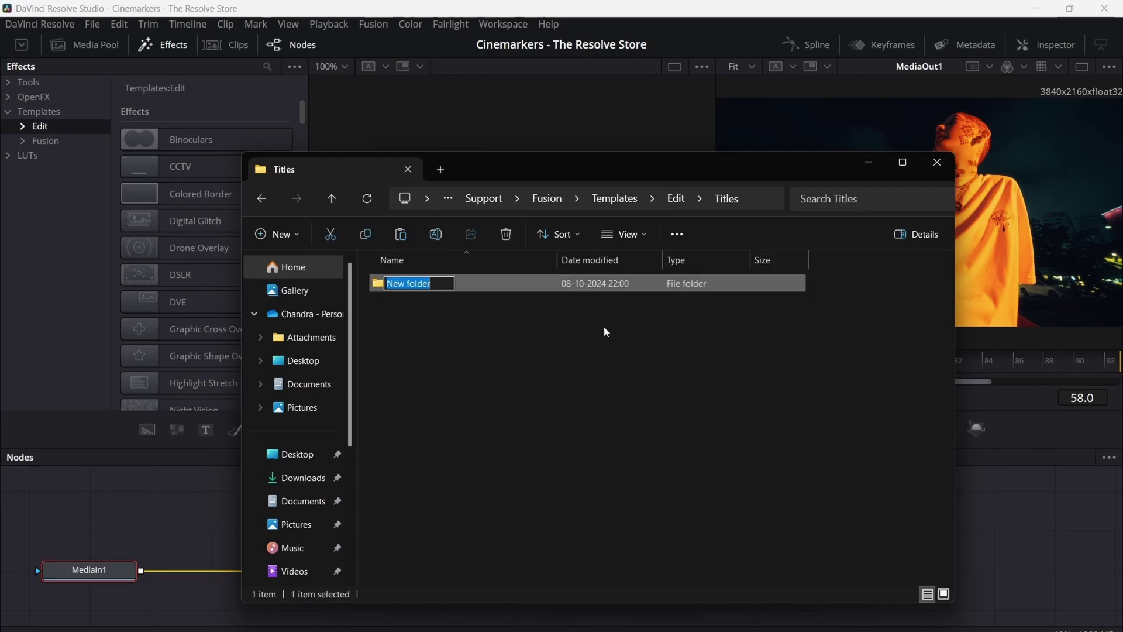
pyautogui.write('CinemaX')
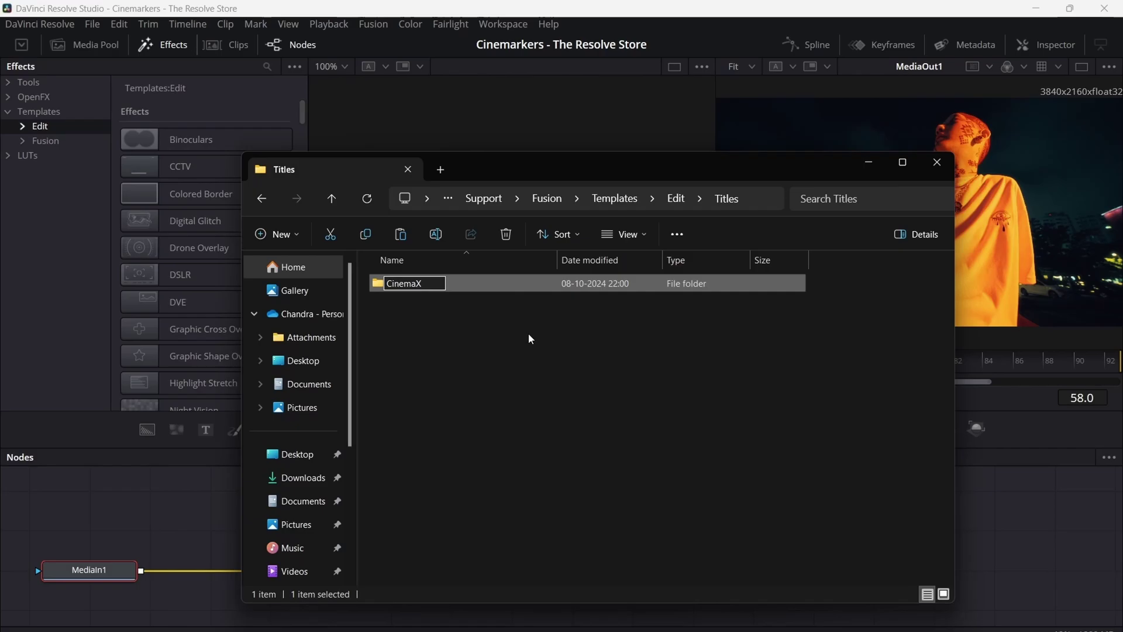
pyautogui.click(515, 339)
pyautogui.doubleClick(457, 285)
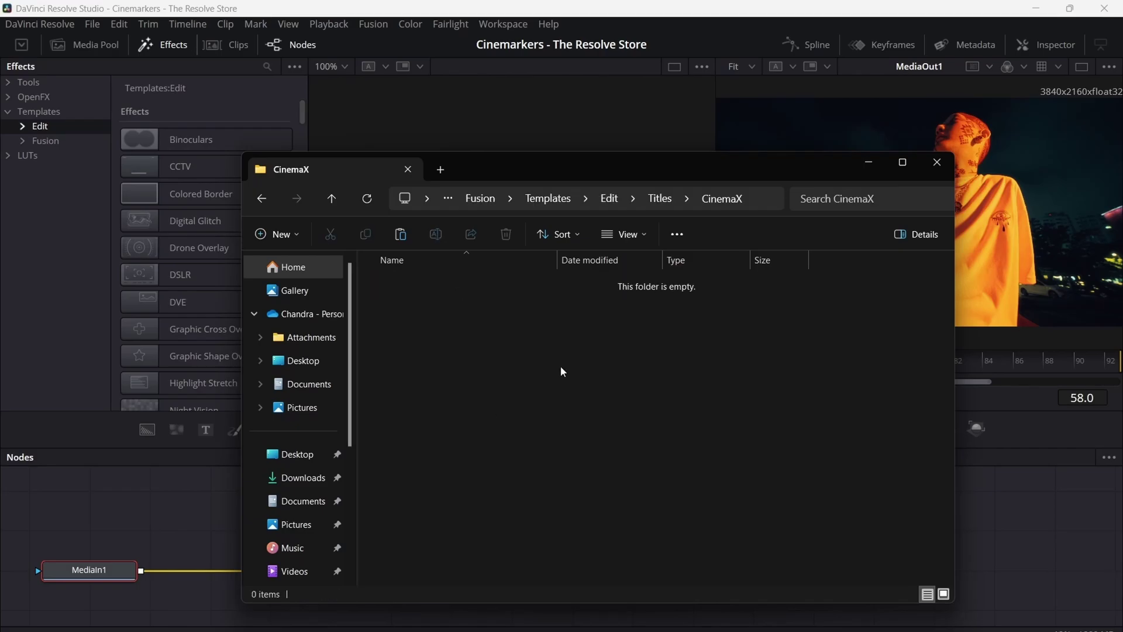
# Copy all 30 .setting files from the downloaded CinemaX Titles (.setting method) folder.
pyautogui.moveTo(691, 629)
pyautogui.click(620, 620)
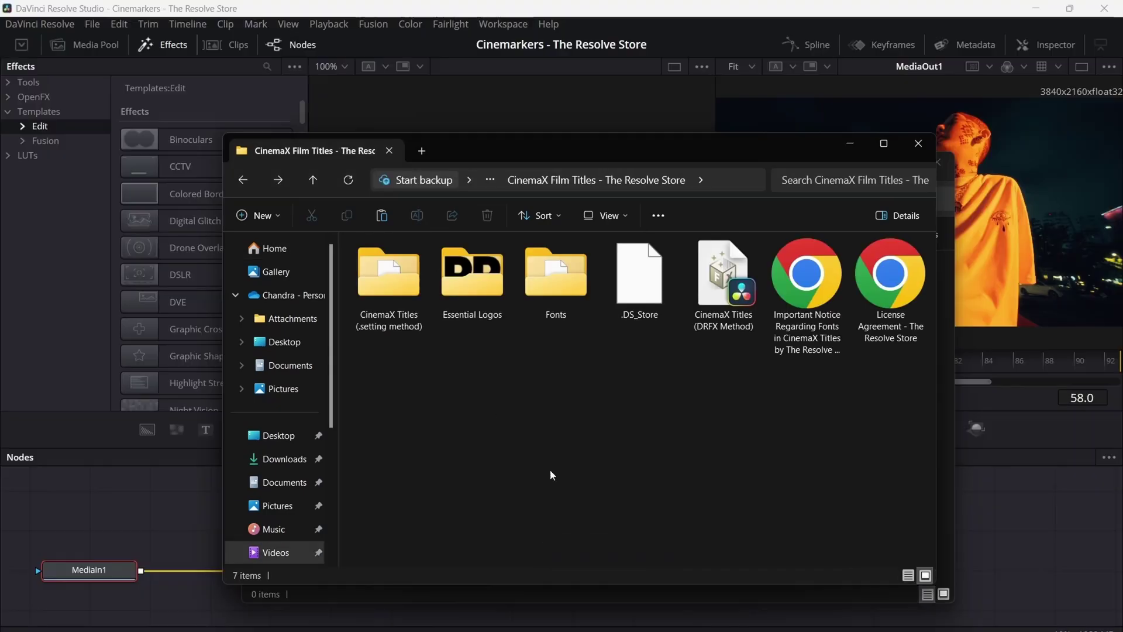
pyautogui.doubleClick(389, 275)
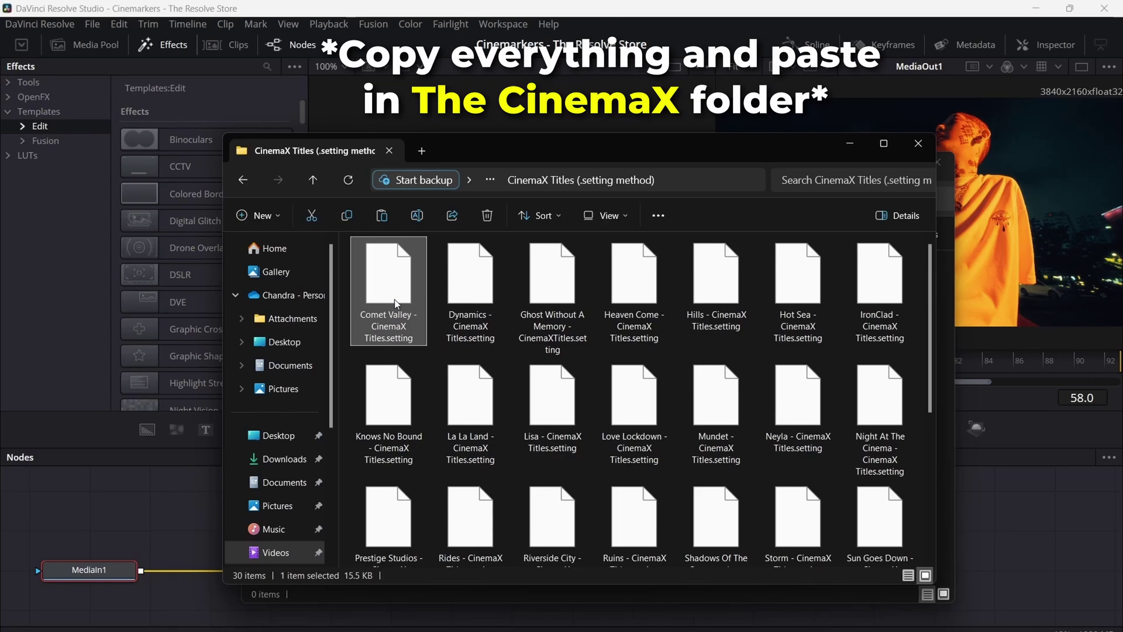
pyautogui.hotkey('ctrl', 'a')
pyautogui.hotkey('ctrl', 'c')
# Paste the 30 .setting files into the CinemaX folder and close its window.
pyautogui.moveTo(692, 629)
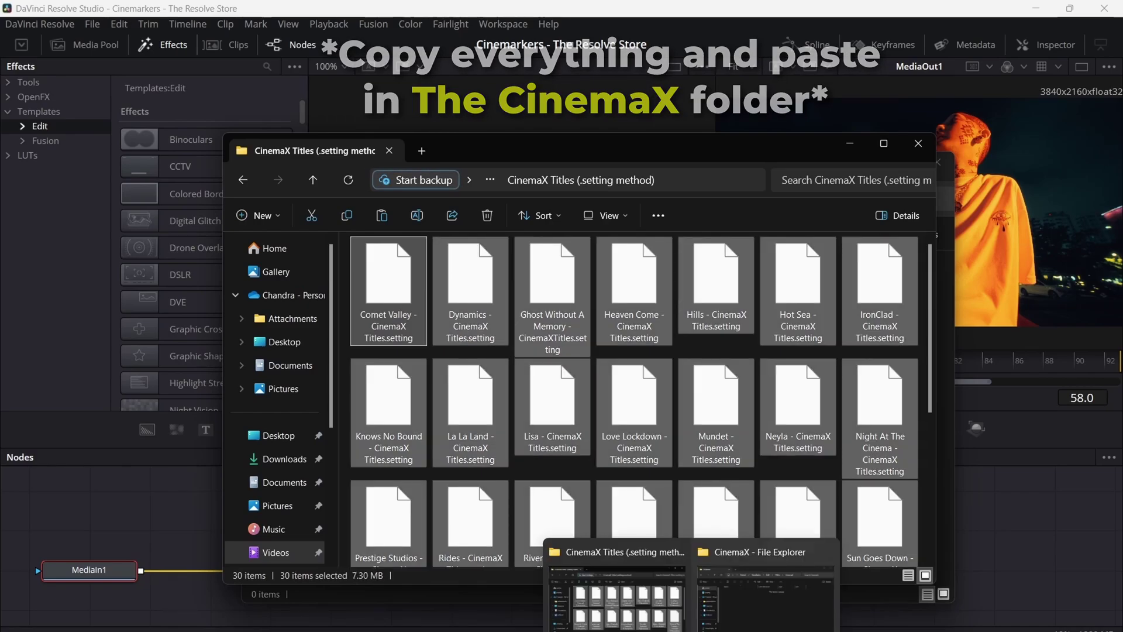
pyautogui.click(767, 591)
pyautogui.hotkey('ctrl', 'v')
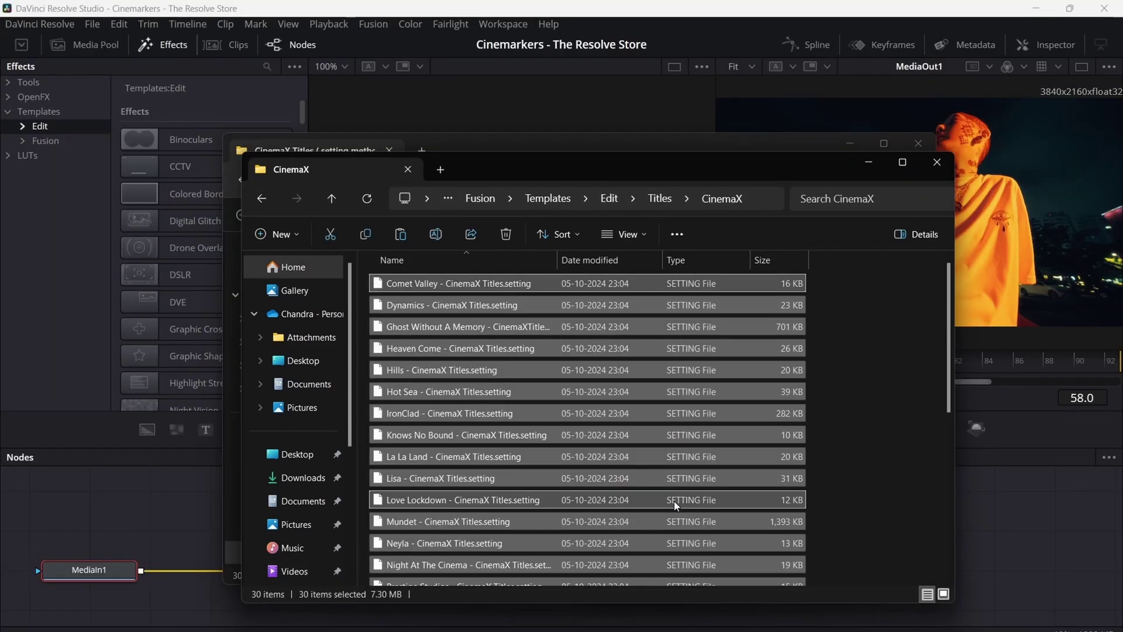
pyautogui.scroll(-5, 674, 501)
pyautogui.scroll(-2, 831, 503)
pyautogui.click(858, 511)
pyautogui.scroll(5, 857, 512)
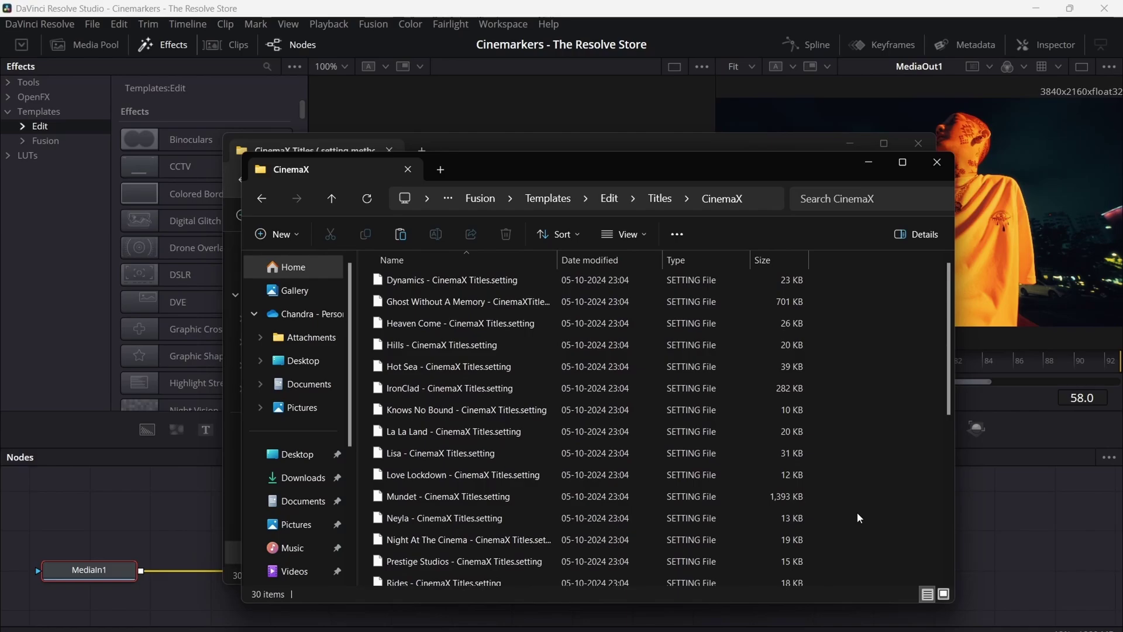
pyautogui.click(935, 164)
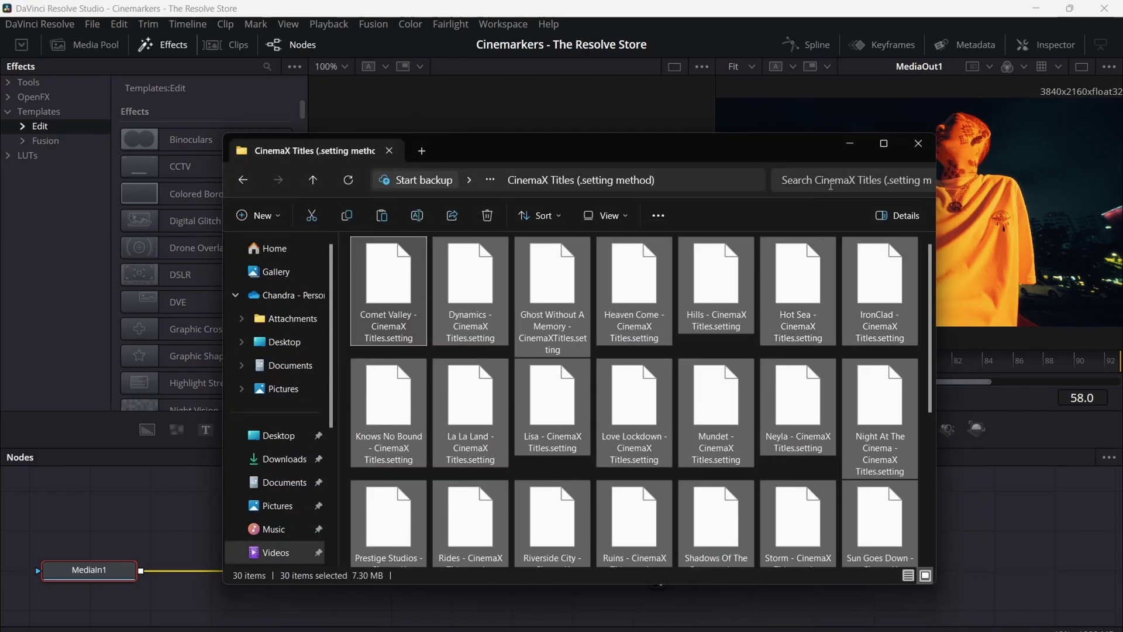
# Return to the Edit page and list the CinemaX titles under Toolbox > Titles.
pyautogui.click(724, 629)
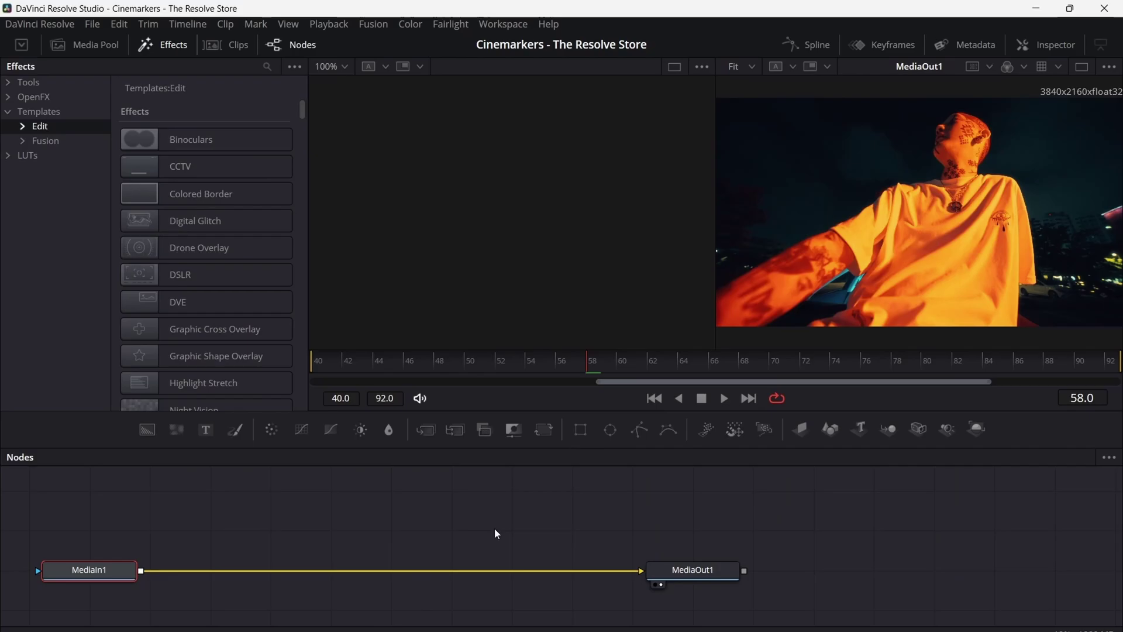
pyautogui.hotkey('shift', '4')
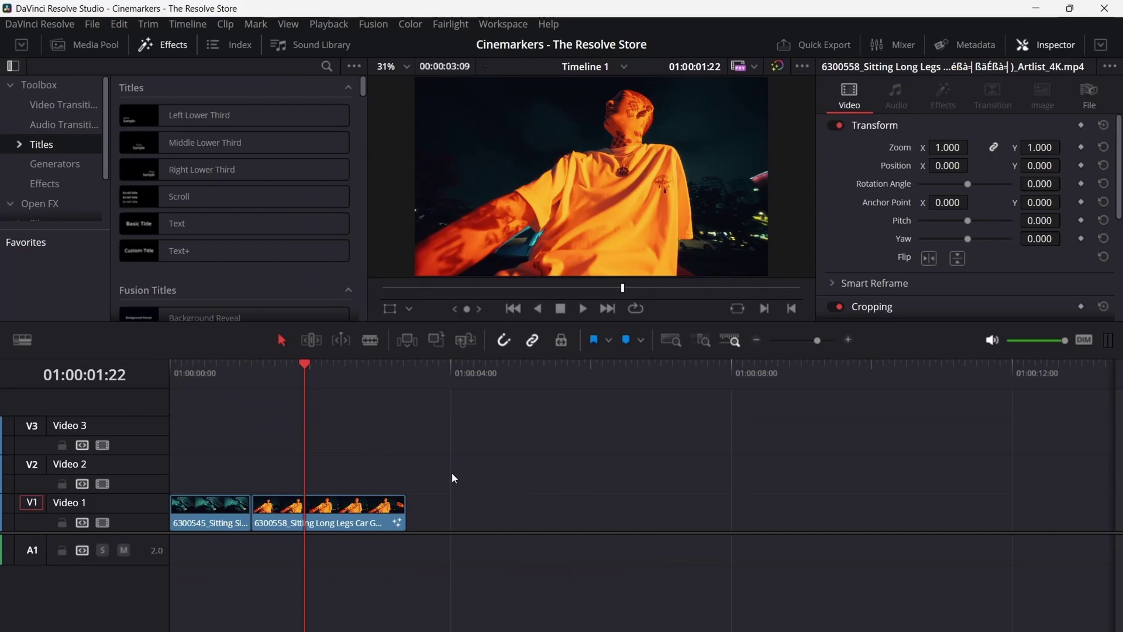
pyautogui.click(20, 145)
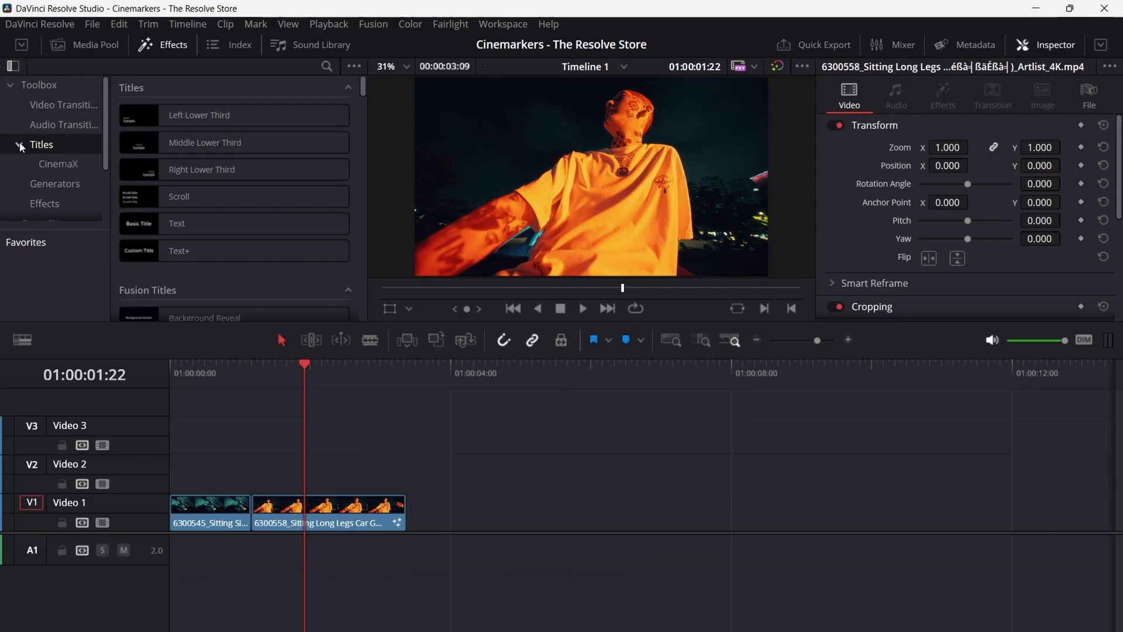
pyautogui.click(40, 163)
pyautogui.click(176, 170)
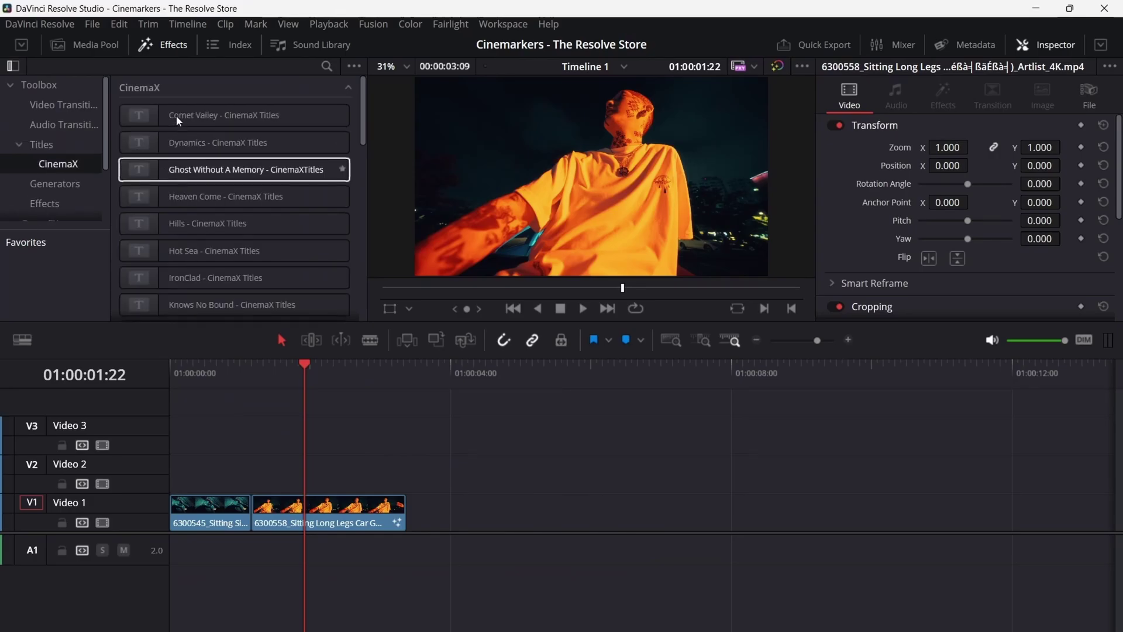
# Preview the Hot Sea title, then select the Mundet title.
pyautogui.click(205, 249)
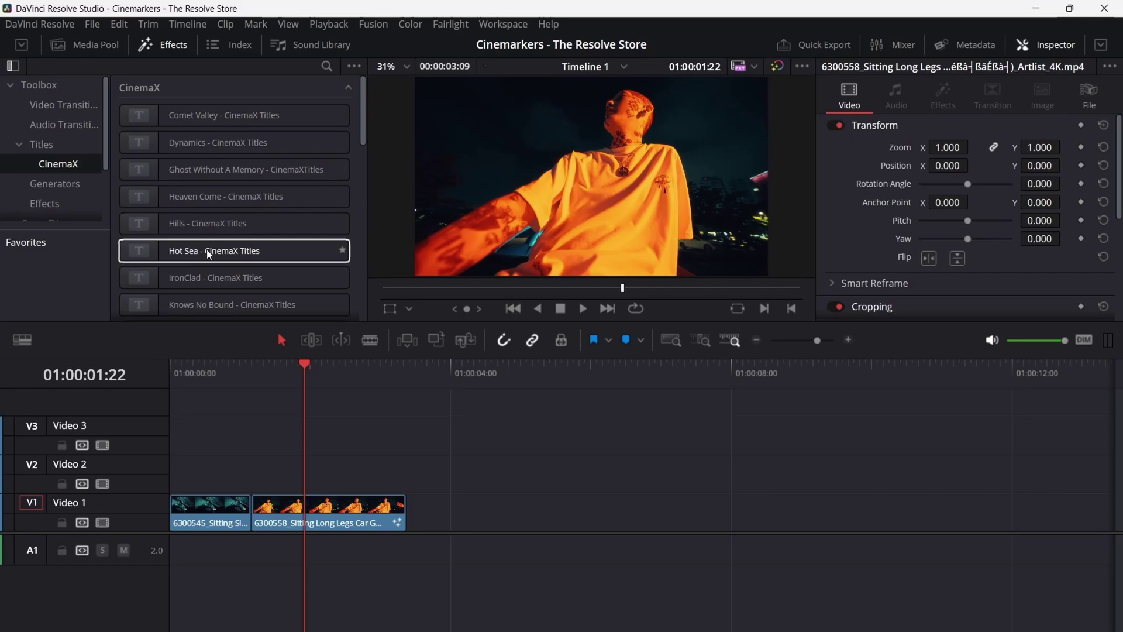
pyautogui.scroll(-3, 226, 259)
pyautogui.click(226, 260)
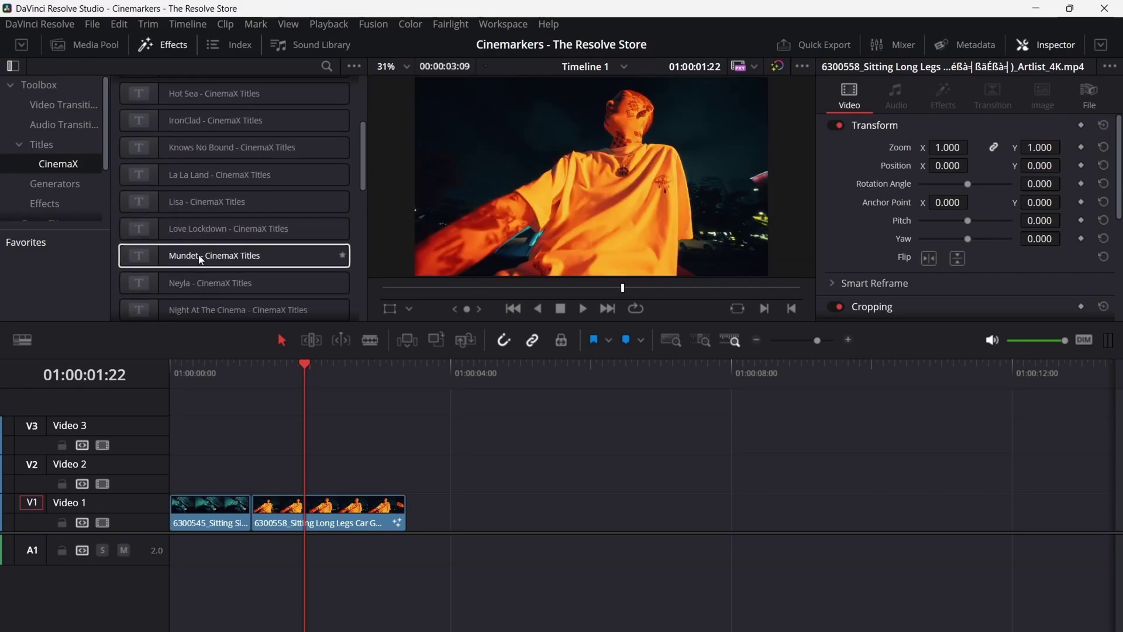
# Place the Mundet title on Video 2 over the second clip and shorten it.
pyautogui.moveTo(200, 259); pyautogui.dragTo(255, 469)
pyautogui.moveTo(595, 473); pyautogui.dragTo(306, 480)
pyautogui.click(272, 374)
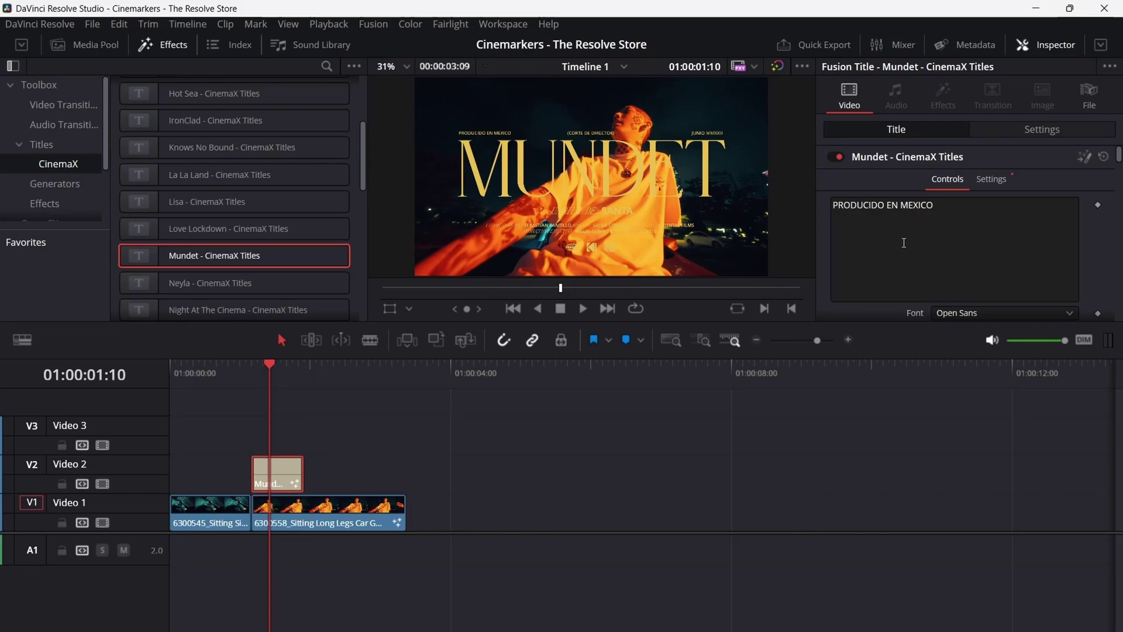
# Recolour the MUNDET text magenta (#eb269c) in the Inspector.
pyautogui.scroll(-10, 904, 242)
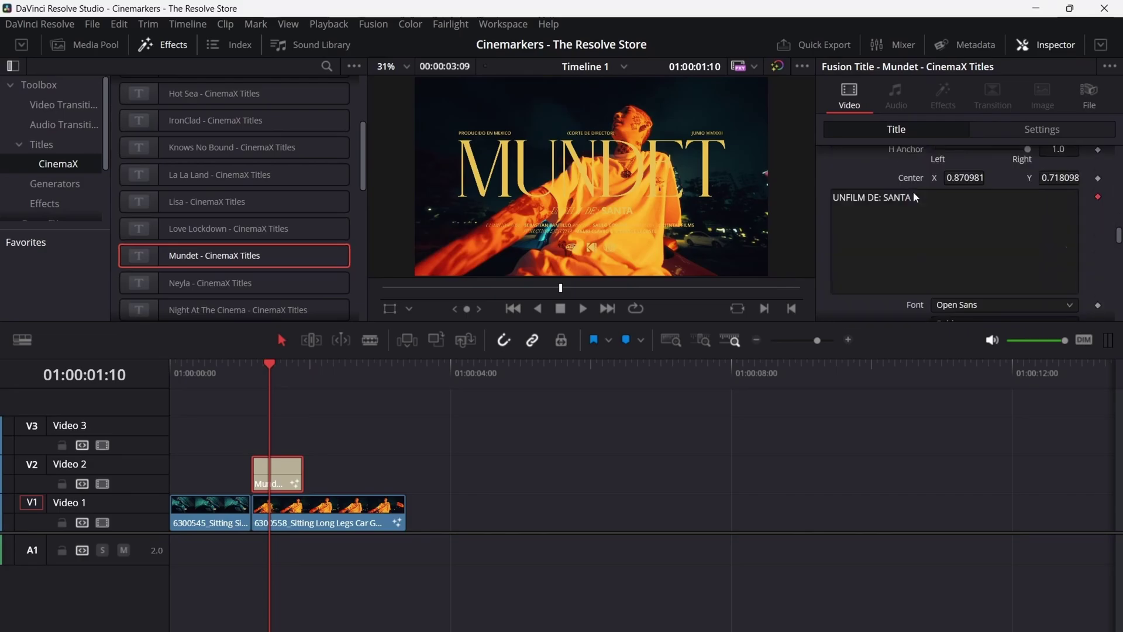
pyautogui.scroll(-10, 915, 197)
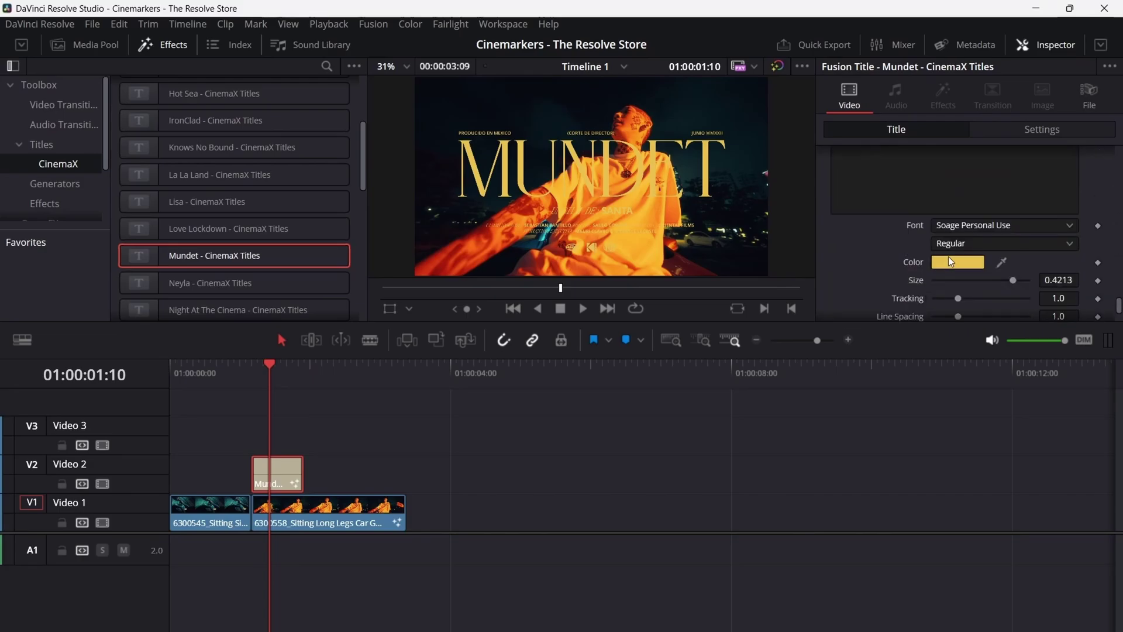
pyautogui.click(951, 261)
pyautogui.moveTo(577, 251); pyautogui.dragTo(568, 235)
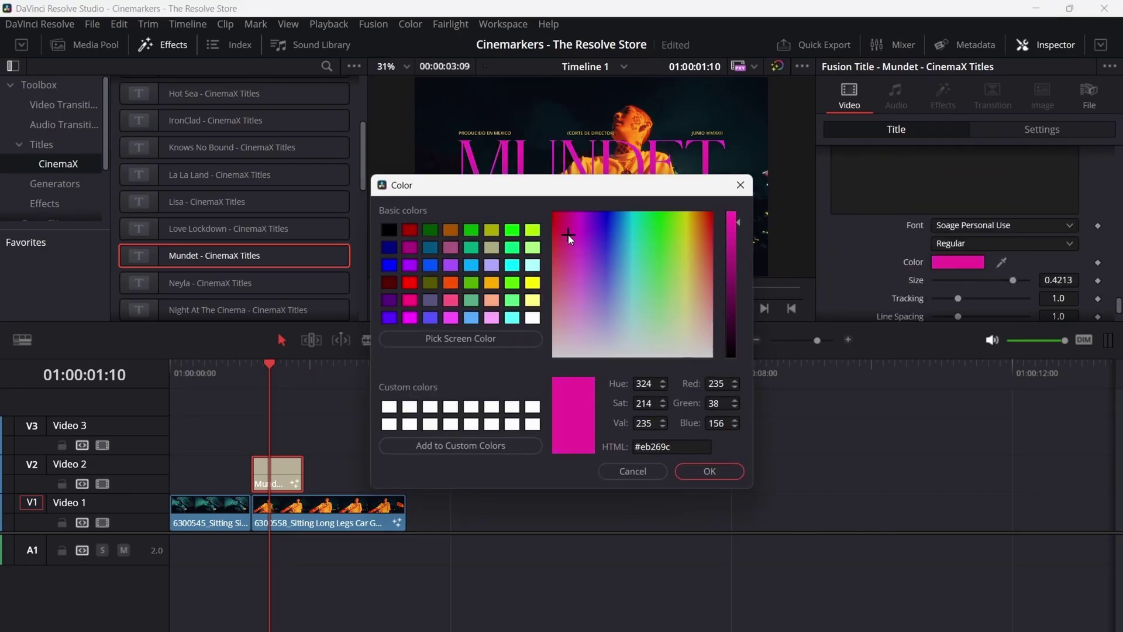
pyautogui.click(709, 471)
pyautogui.moveTo(1012, 280)
pyautogui.mouseDown()
pyautogui.moveTo(936, 280)
pyautogui.moveTo(1012, 280)
pyautogui.mouseUp()
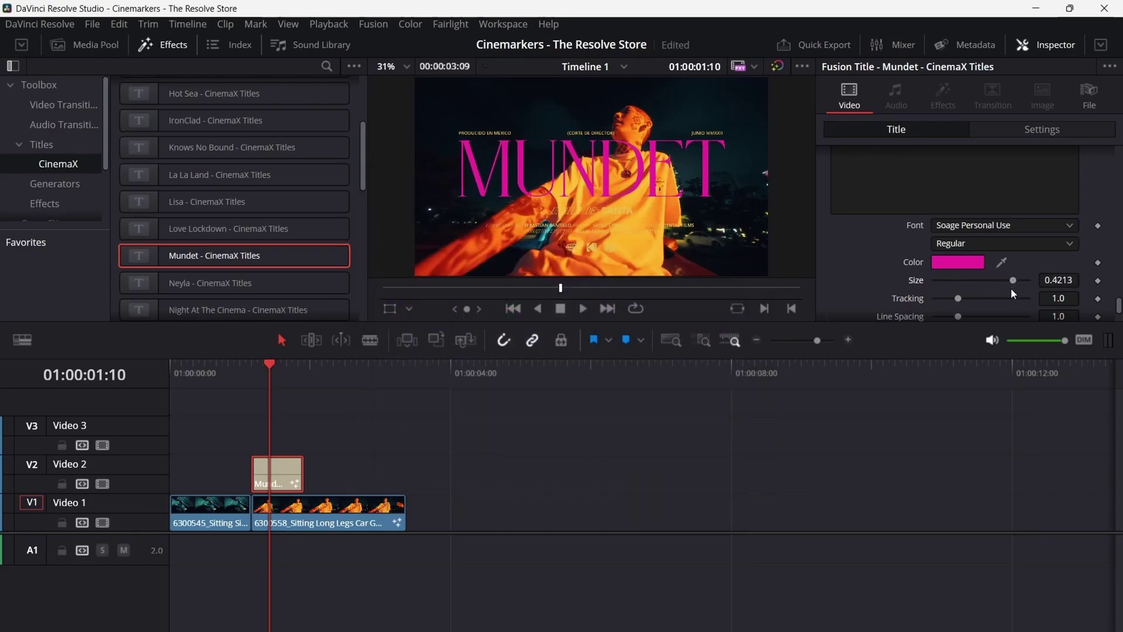
# Add Neyla at the start of Video 3, make NEYLA orange and raise tracking to 1.26.
pyautogui.moveTo(211, 283); pyautogui.dragTo(193, 433)
pyautogui.click(950, 205)
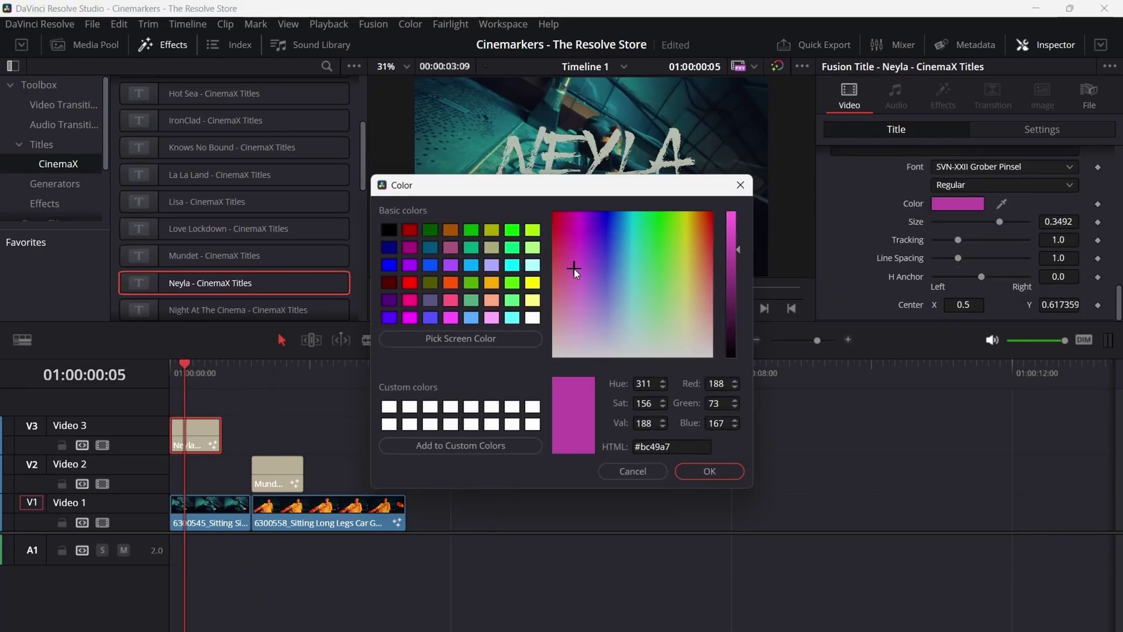
pyautogui.moveTo(574, 269); pyautogui.dragTo(701, 226)
pyautogui.click(683, 472)
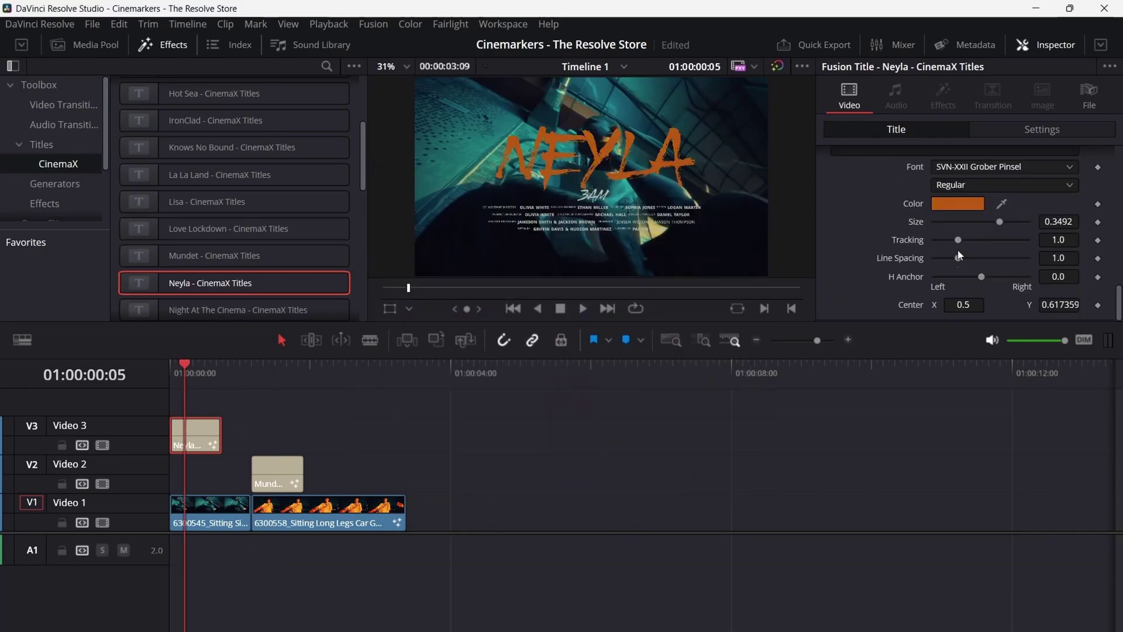
pyautogui.moveTo(960, 240); pyautogui.dragTo(966, 242)
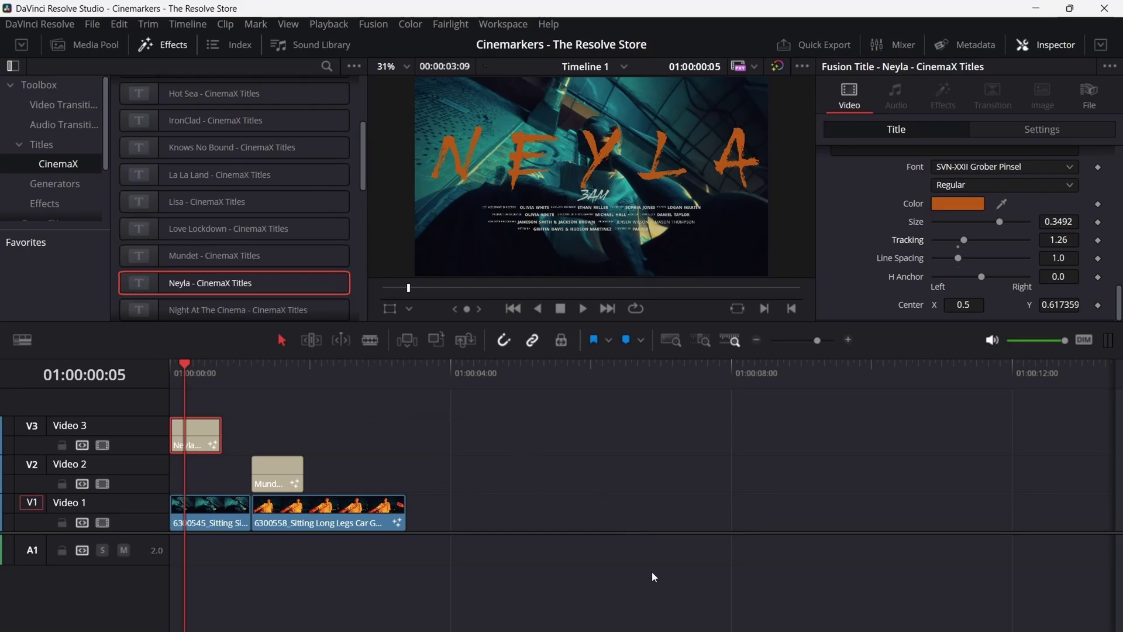
pyautogui.hotkey('alt', 'Tab')
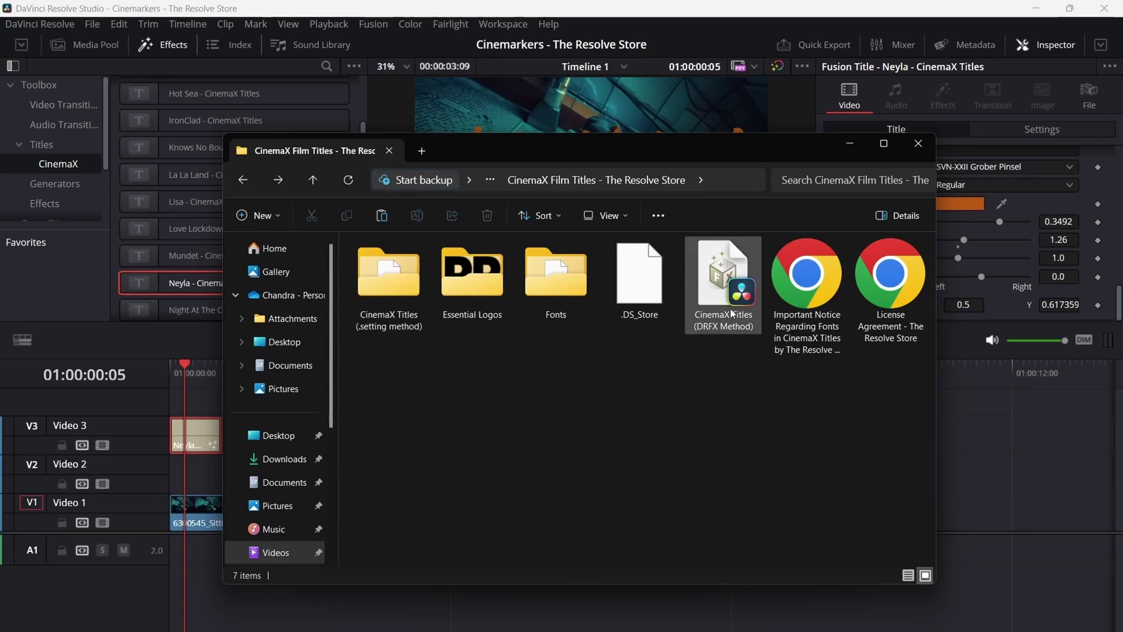
# Open the CinemaX Titles (DRFX Method) file from the CinemaX Film Titles folder.
pyautogui.click(719, 288)
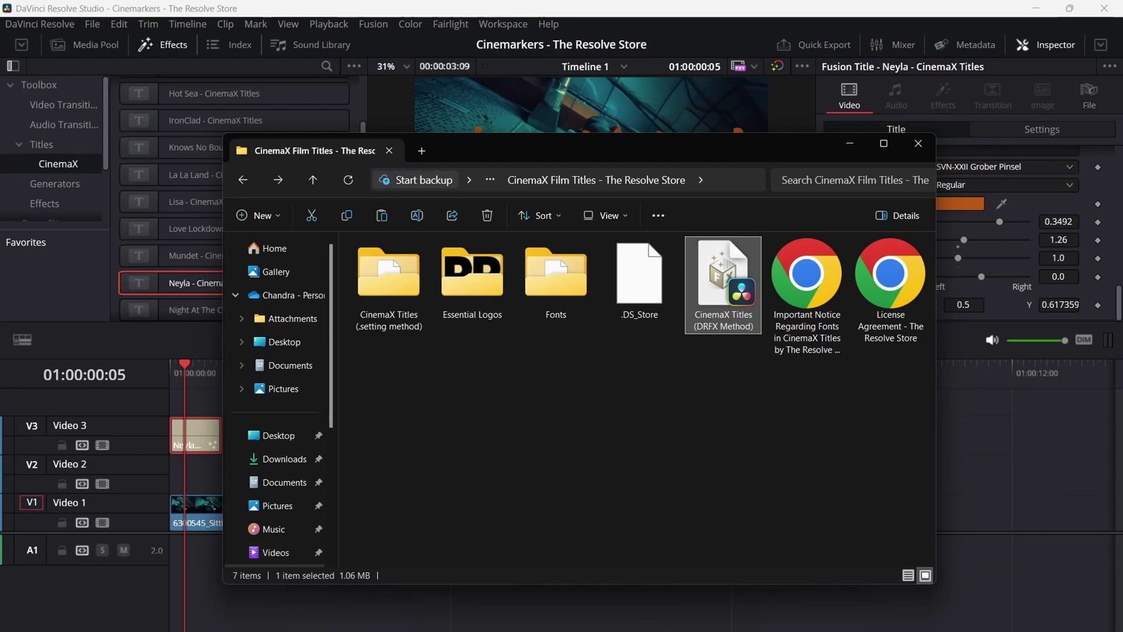
pyautogui.press('Return')
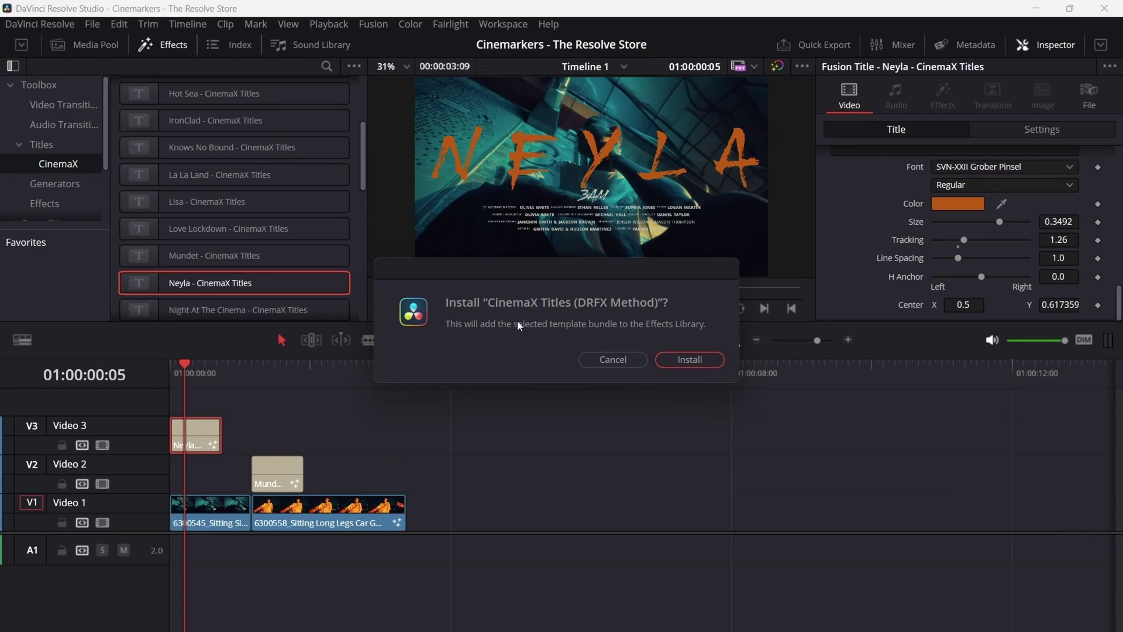
# Confirm installing the DRFX bundle and browse CinemaX titles such as Tartine and Voicenote.
pyautogui.click(674, 358)
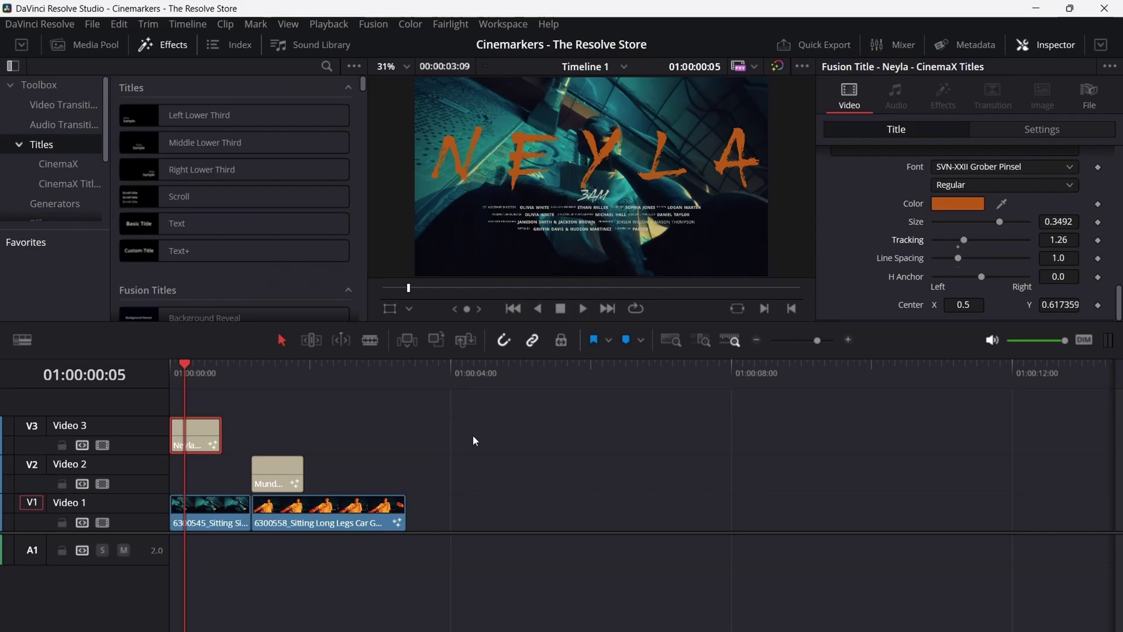
pyautogui.click(59, 164)
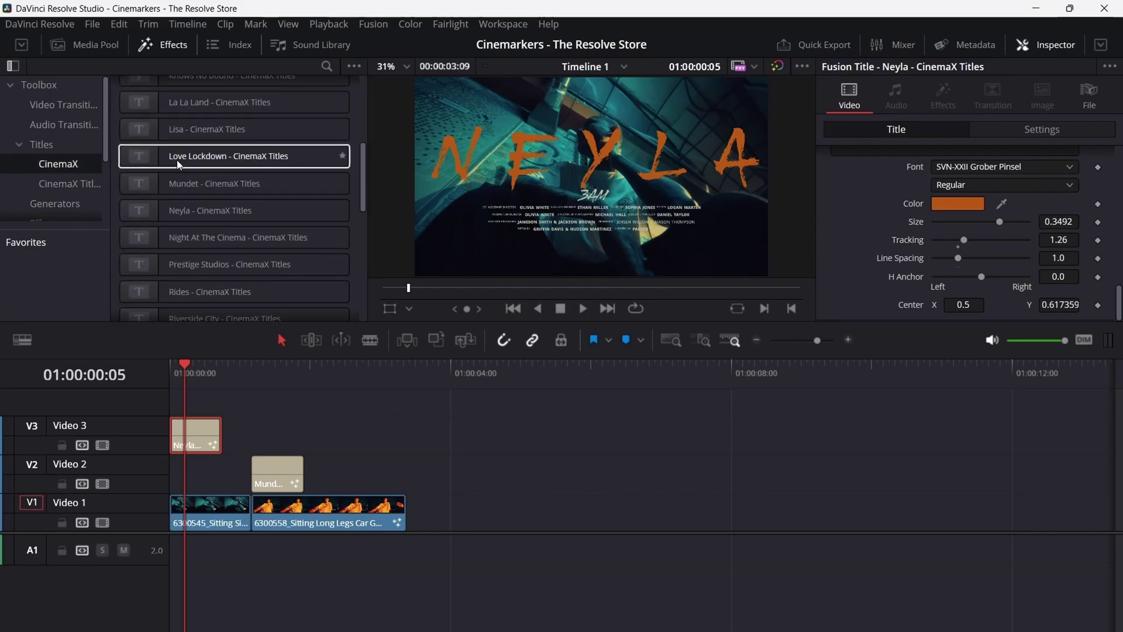
pyautogui.scroll(-10, 177, 160)
pyautogui.click(214, 160)
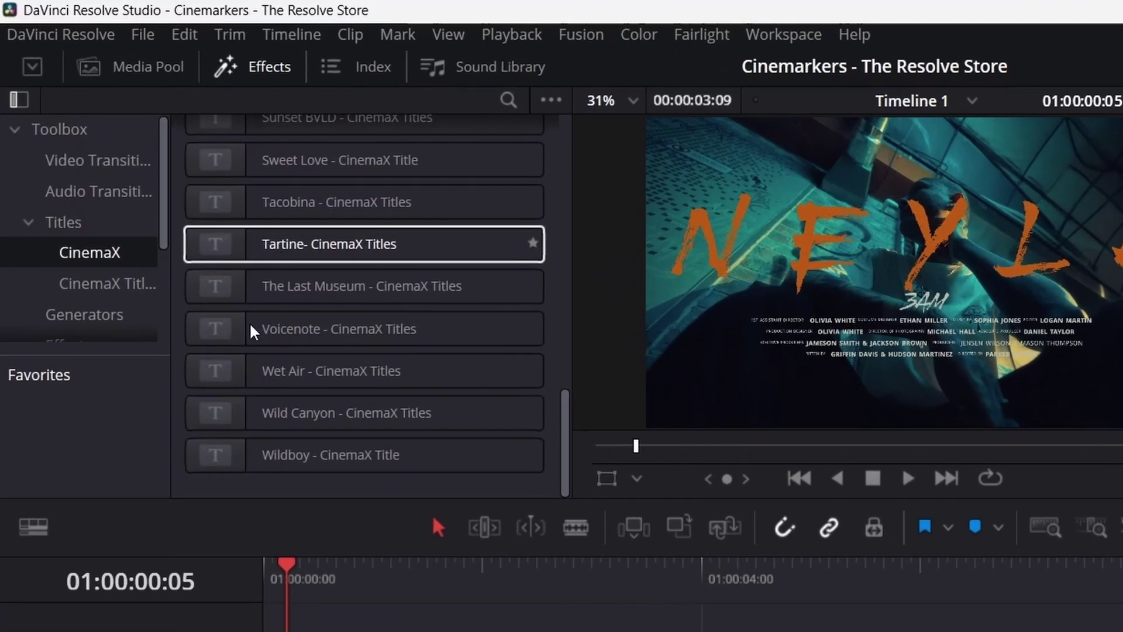
pyautogui.click(383, 337)
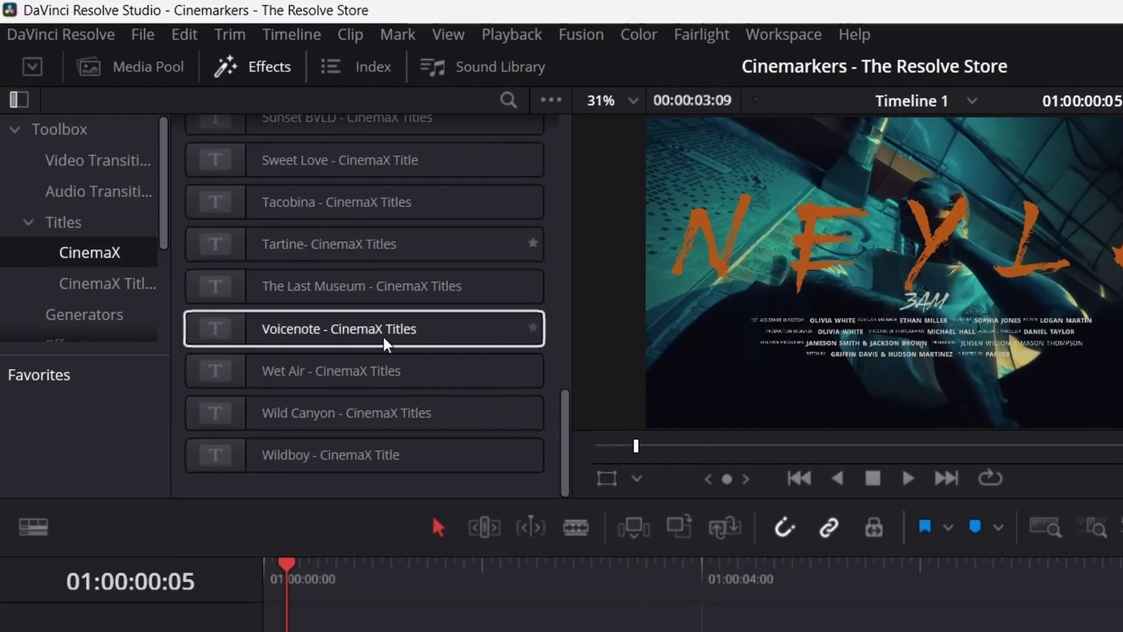
# Open the new CinemaX Titles category and preview Tartine, Ghost Without A Memory and Hills.
pyautogui.click(68, 284)
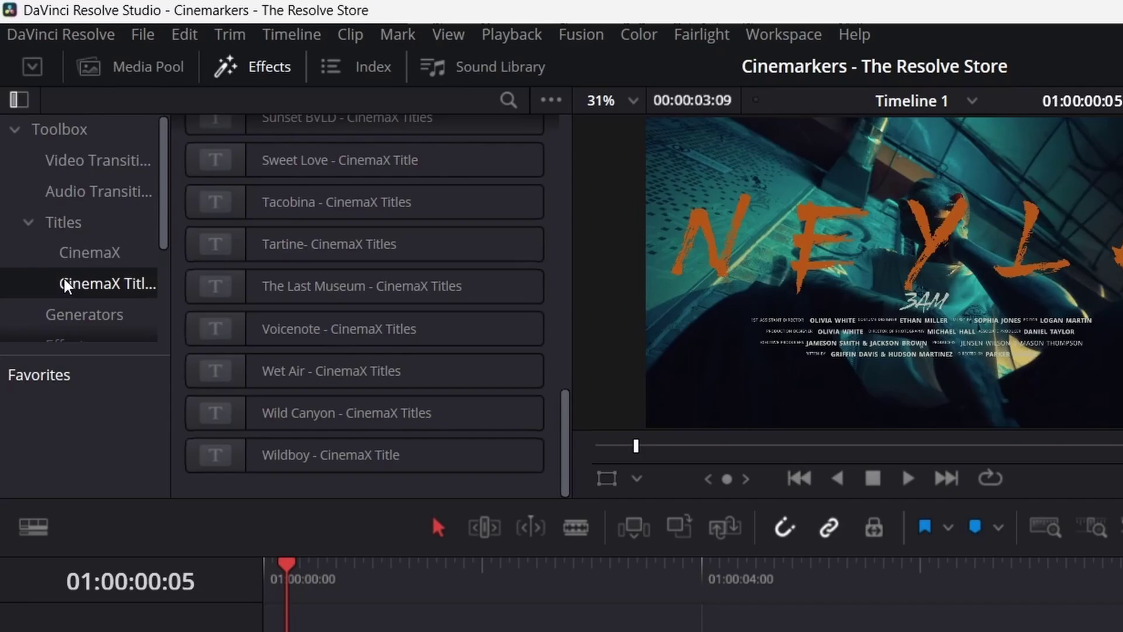
pyautogui.click(363, 254)
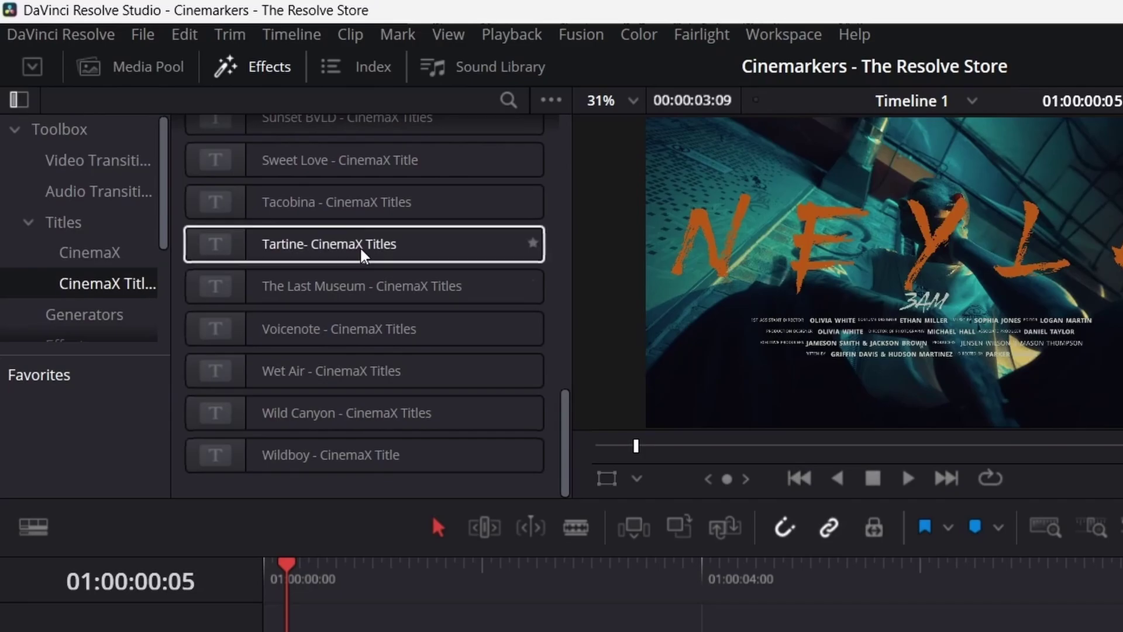
pyautogui.scroll(10, 374, 258)
pyautogui.click(314, 272)
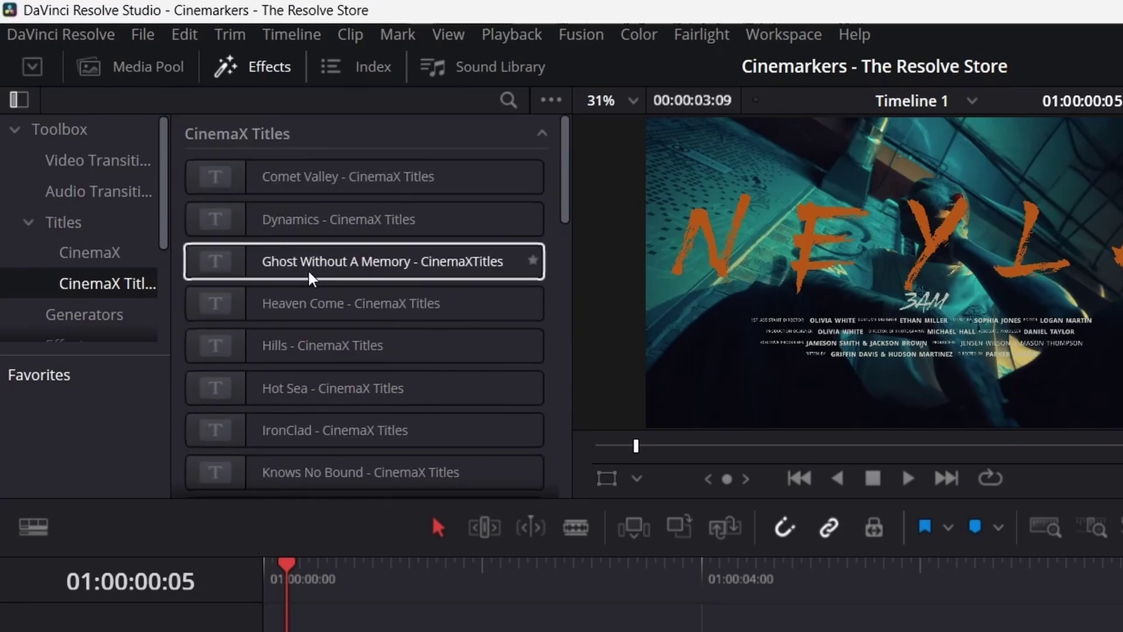
pyautogui.click(319, 347)
# Add Hot Sea to Video 3, shorten it by 4 seconds, then delete it.
pyautogui.moveTo(318, 388); pyautogui.dragTo(524, 631)
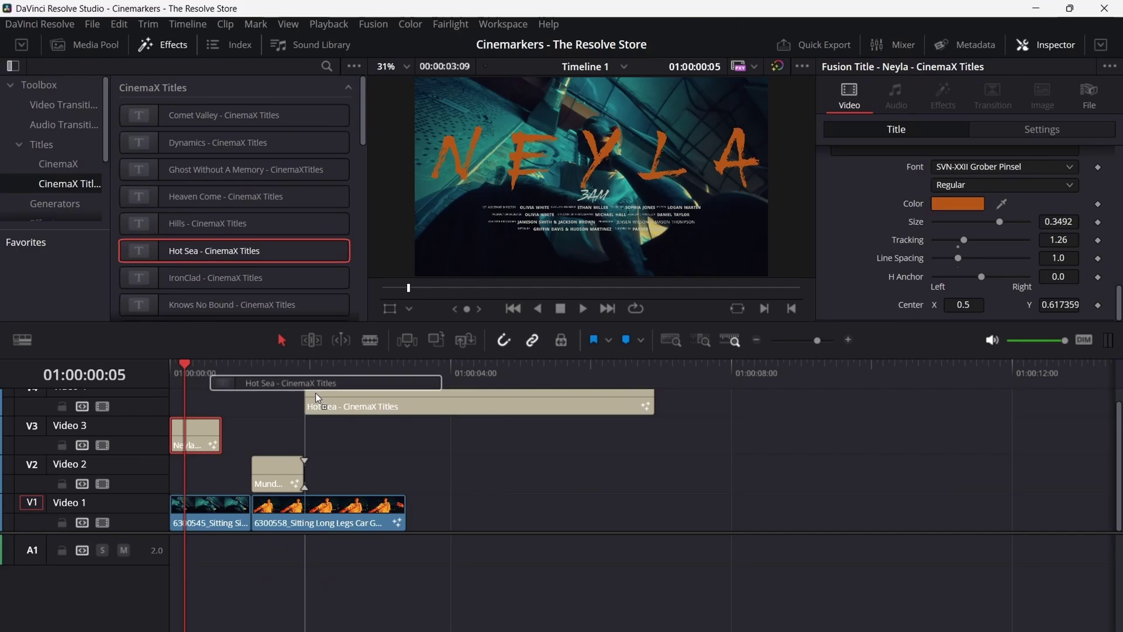
pyautogui.moveTo(682, 434); pyautogui.dragTo(405, 449)
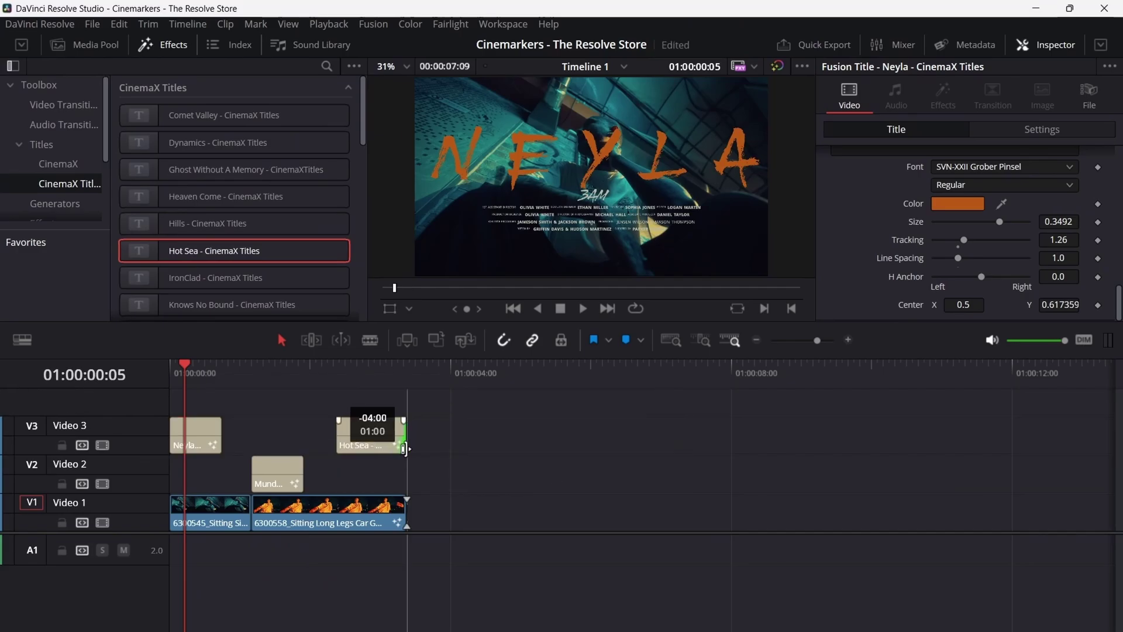
pyautogui.click(372, 372)
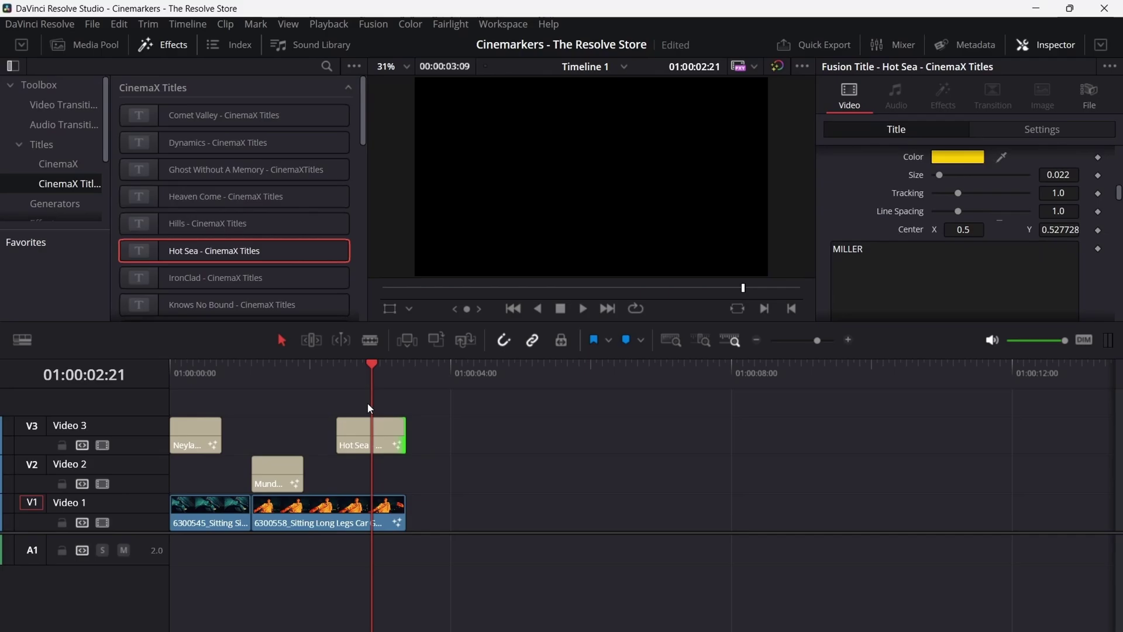
pyautogui.click(371, 431)
pyautogui.press('Delete')
# Place Knows No Bound on the timeline, shorten it and move it to Video 3.
pyautogui.scroll(-2, 233, 264)
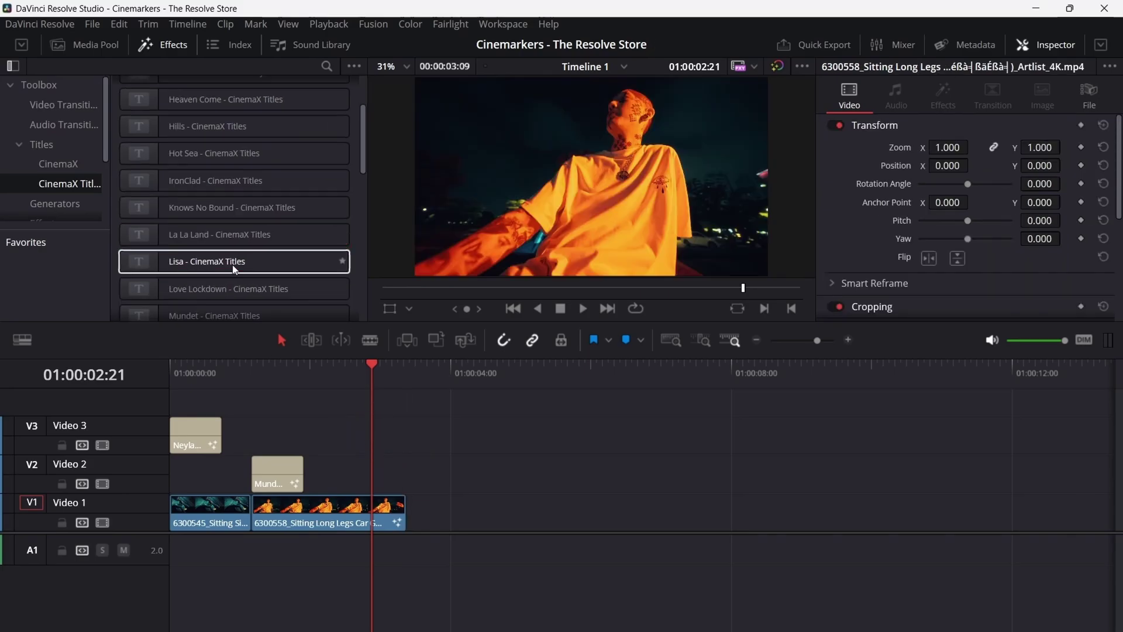
pyautogui.moveTo(222, 207); pyautogui.dragTo(483, 475)
pyautogui.moveTo(720, 474); pyautogui.dragTo(421, 474)
pyautogui.moveTo(398, 474); pyautogui.dragTo(375, 436)
# Recolour the Knows No Bound text light teal in the Inspector.
pyautogui.click(952, 232)
pyautogui.click(652, 252)
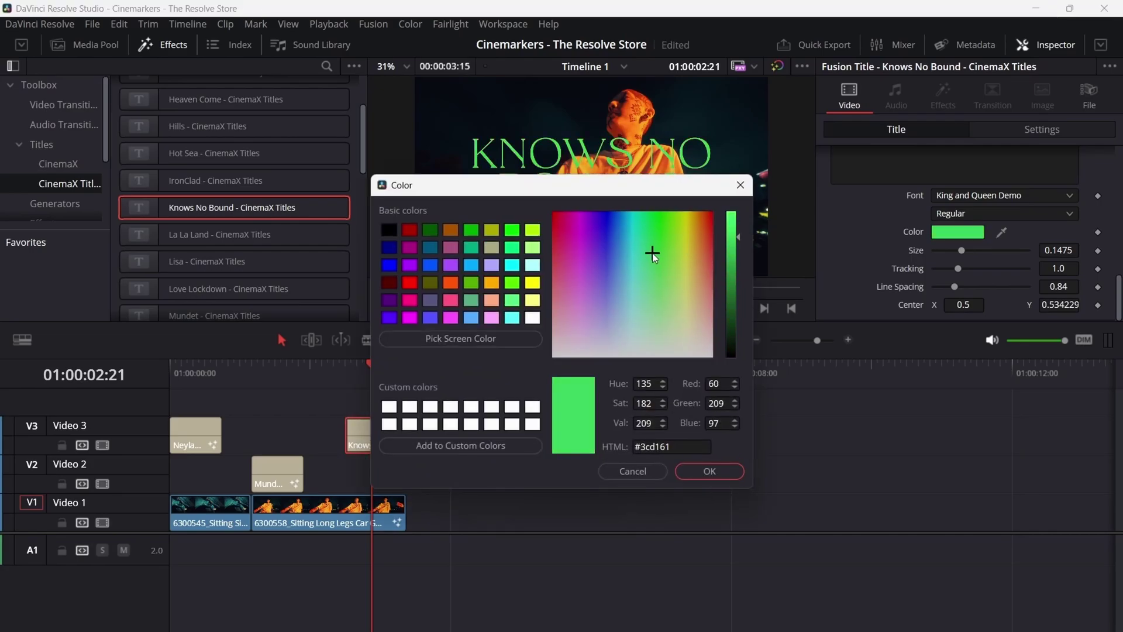
pyautogui.click(632, 271)
pyautogui.click(702, 467)
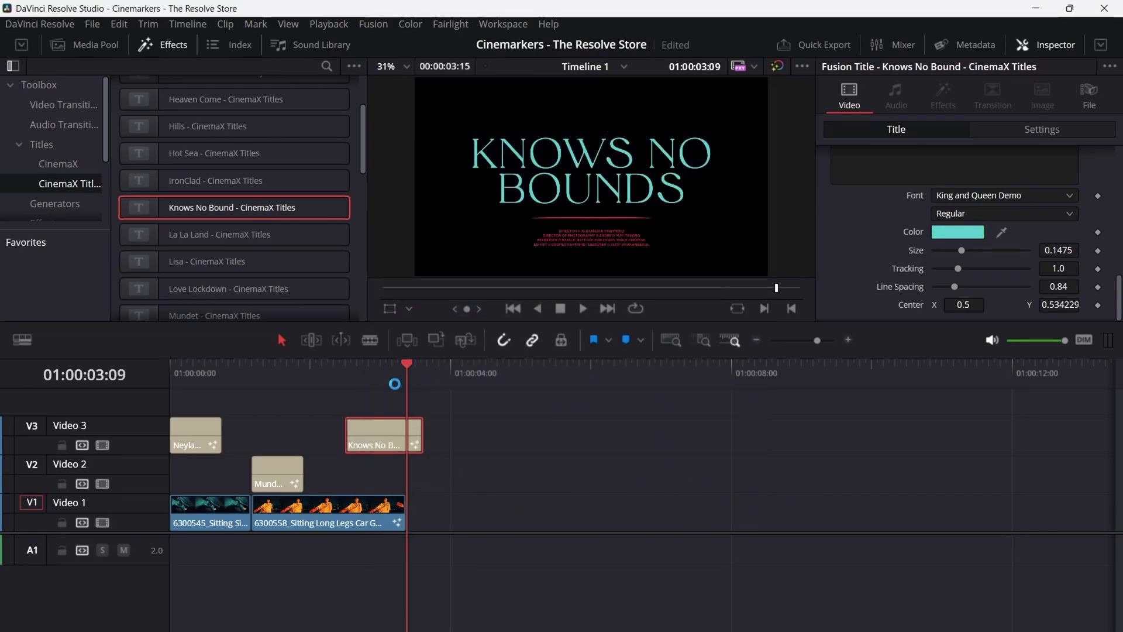